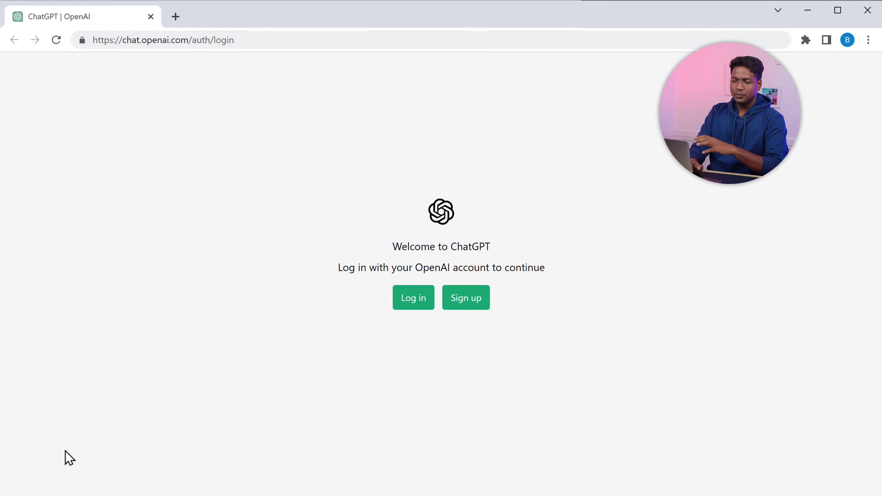
# - Sign up for a ChatGPT account by continuing with Google
pyautogui.click(465, 305)
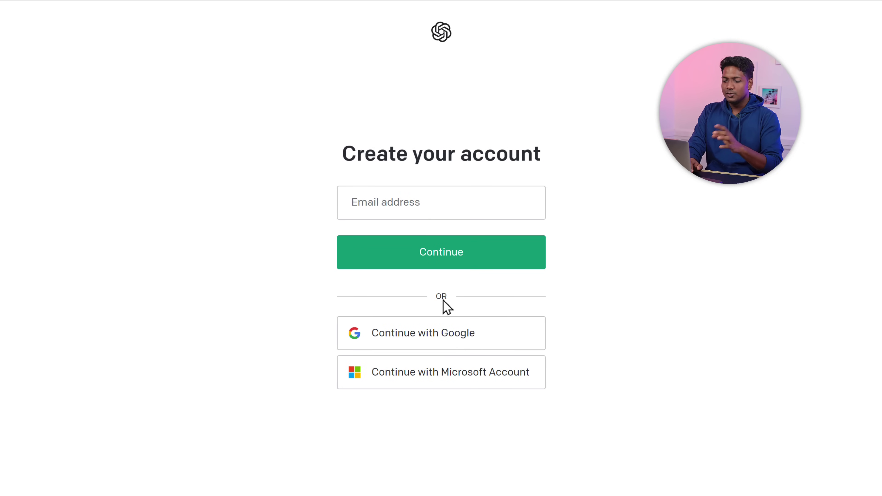
pyautogui.click(425, 334)
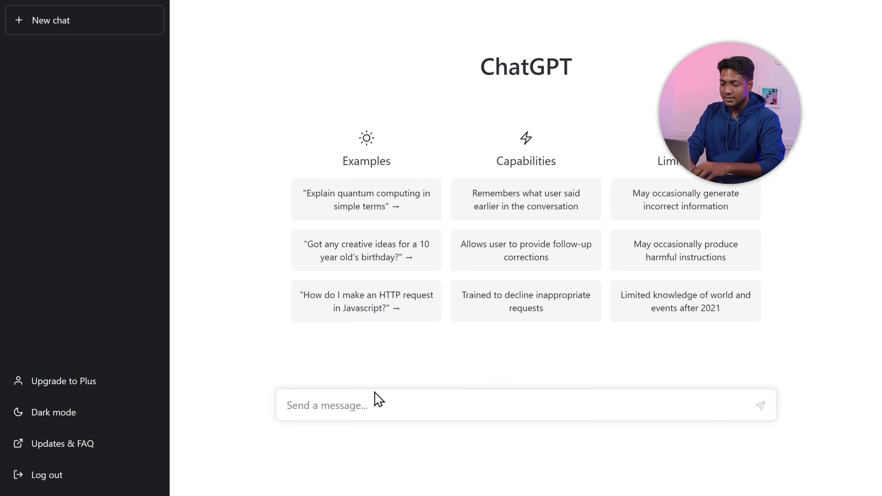
# - Ask ChatGPT to "Write a blog post about healthy lifestyle" and send follow-up requests to rework the post
pyautogui.write('Write a blog post about healthy lifestyle')
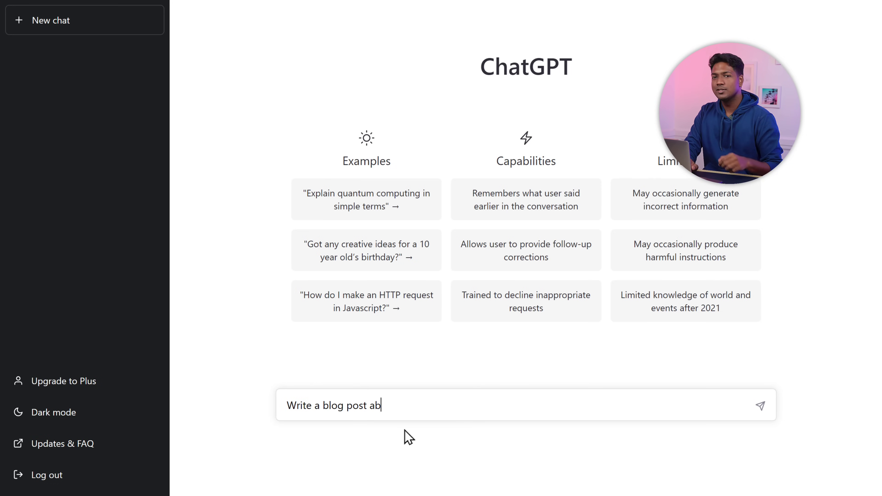
pyautogui.click(760, 406)
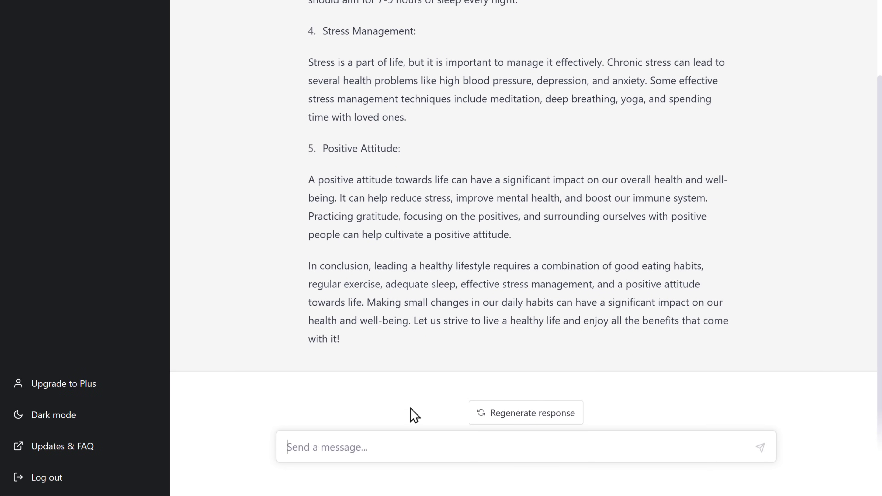
pyautogui.click(760, 448)
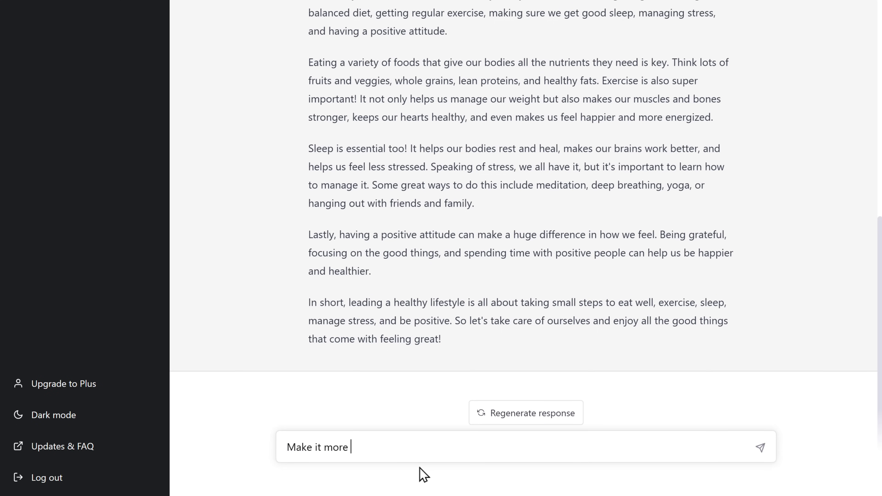
pyautogui.click(760, 452)
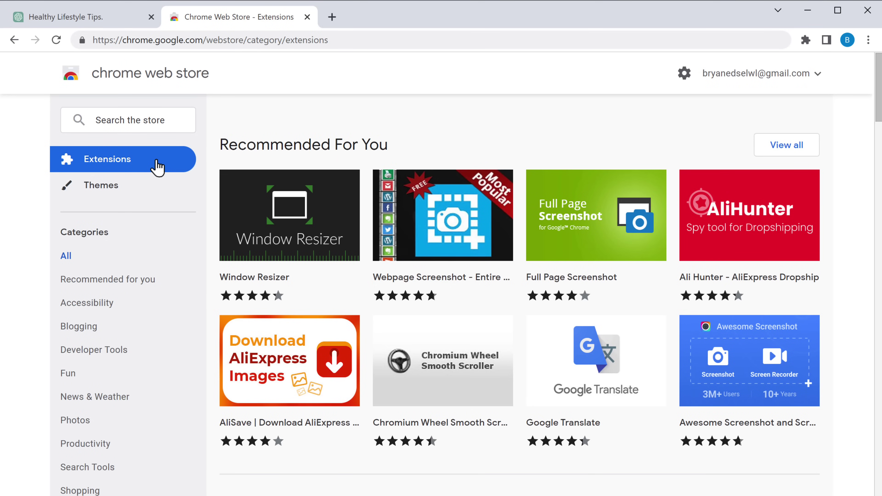
# - Search the Chrome Web Store for AIPRM and add the AIPRM for ChatGPT extension to Chrome
pyautogui.click(166, 120)
pyautogui.write('AIPRM')
pyautogui.press('Return')
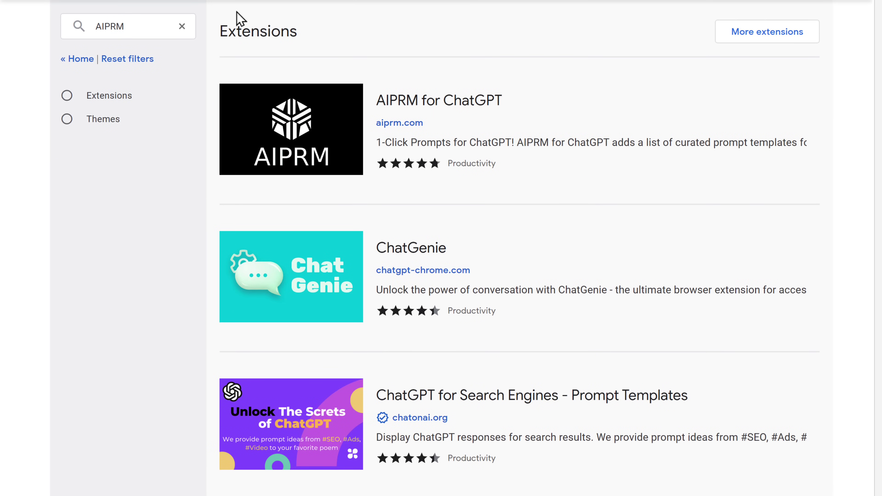
pyautogui.click(438, 108)
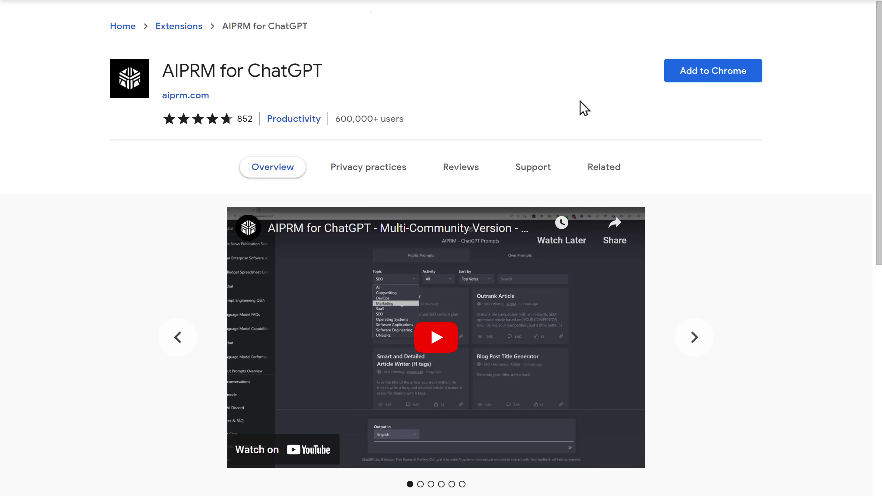
pyautogui.click(722, 87)
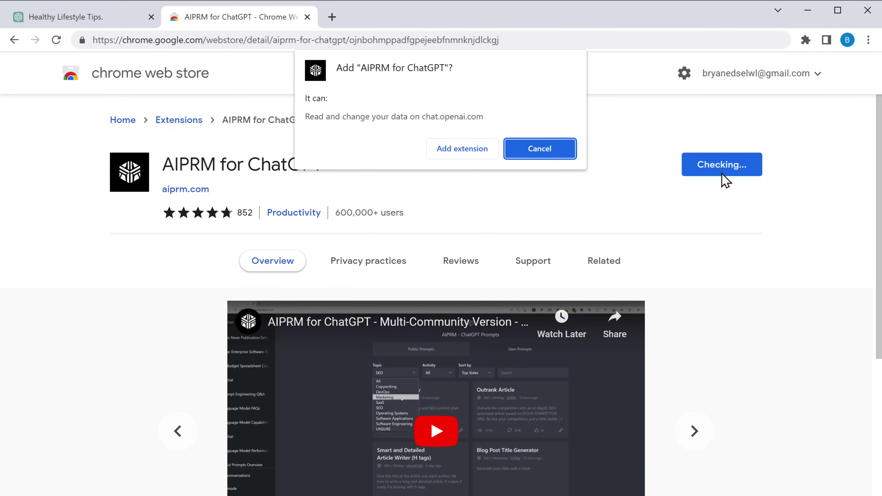
pyautogui.click(462, 149)
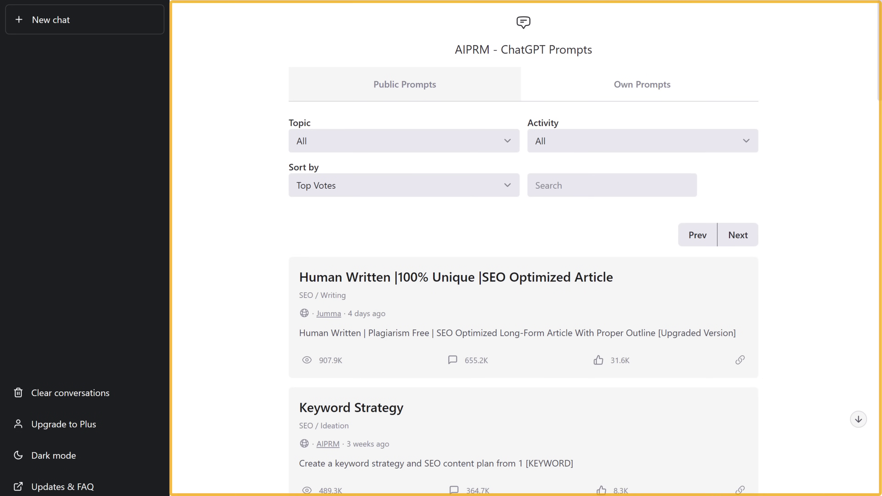
# - Filter the AIPRM public prompts by the Copywriting topic and choose the Blog Post Title Generator prompt
pyautogui.scroll(-15, 522, 256)
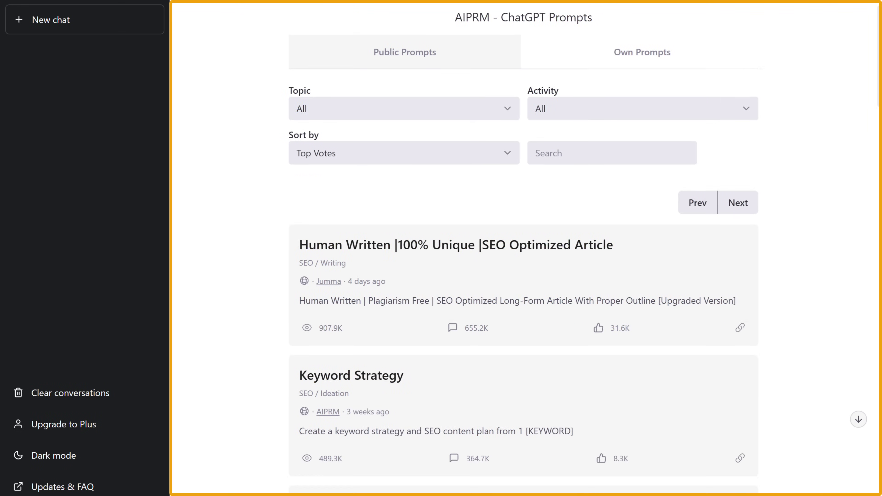
pyautogui.scroll(-15, 523, 256)
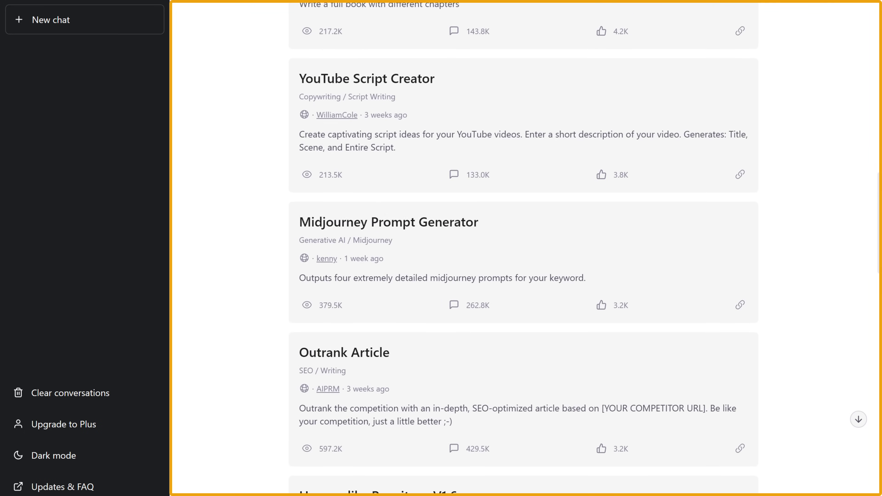
pyautogui.scroll(-12, 523, 256)
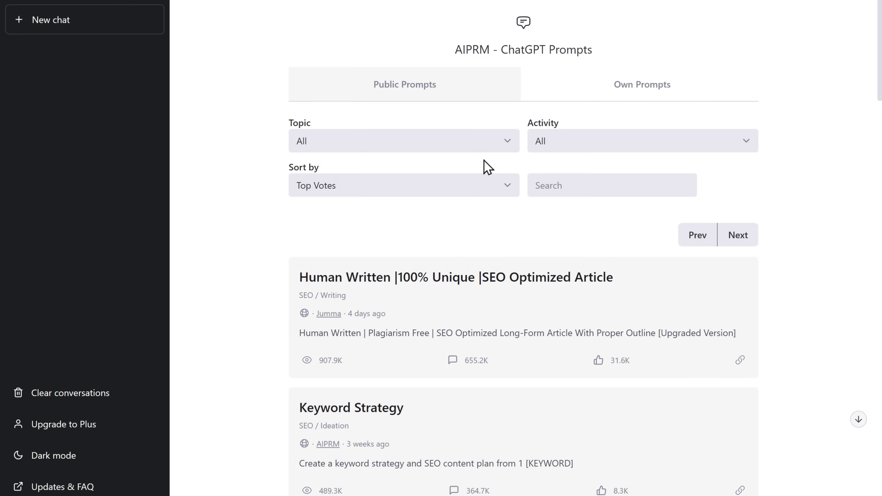
pyautogui.click(508, 149)
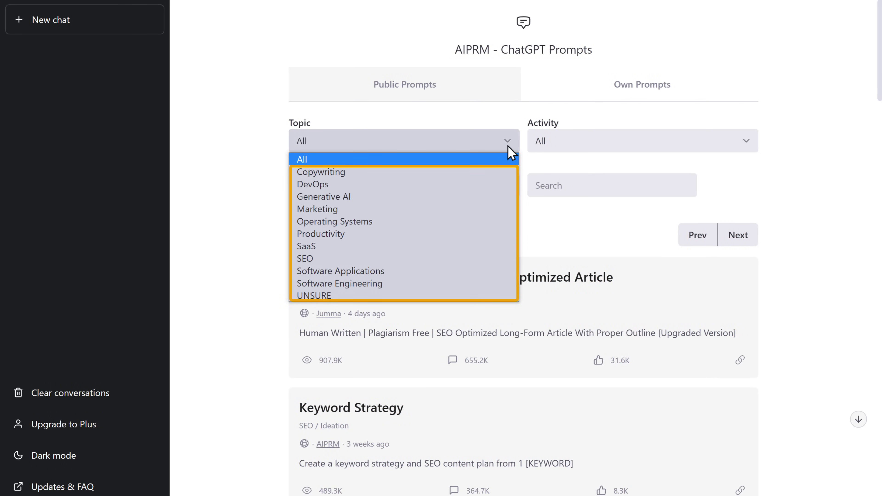
pyautogui.click(319, 172)
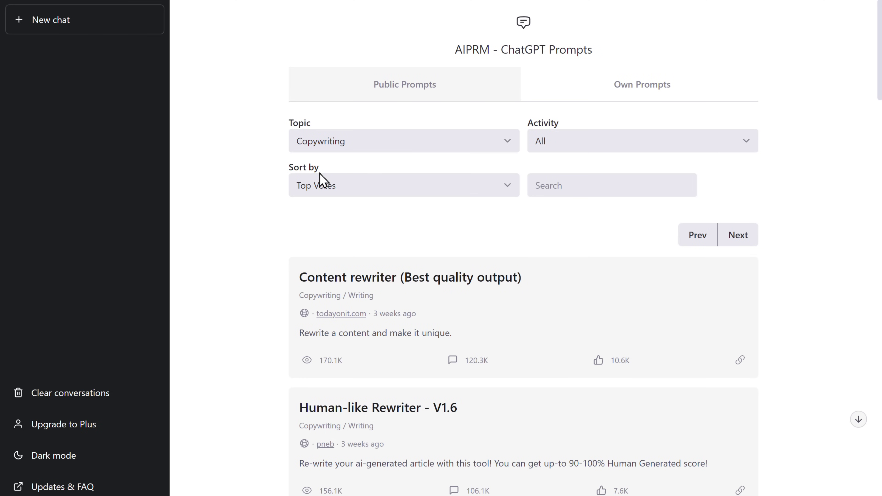
pyautogui.scroll(-20, 320, 177)
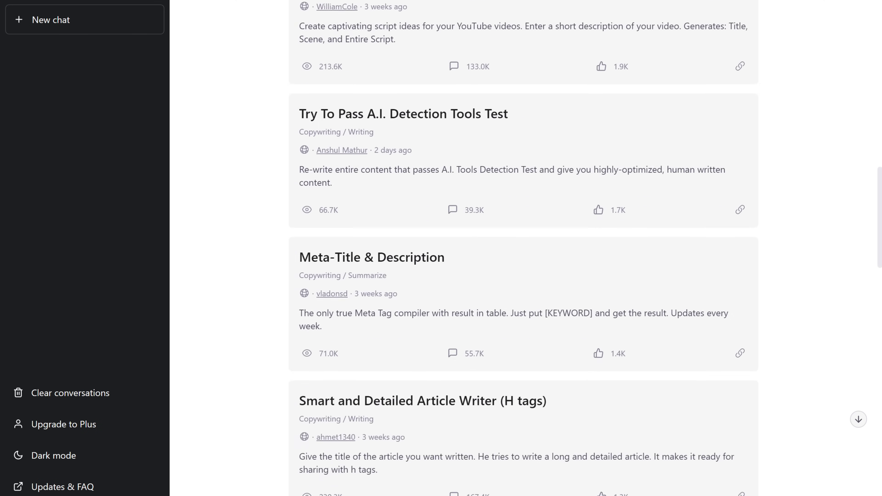
pyautogui.scroll(-10, 240, 226)
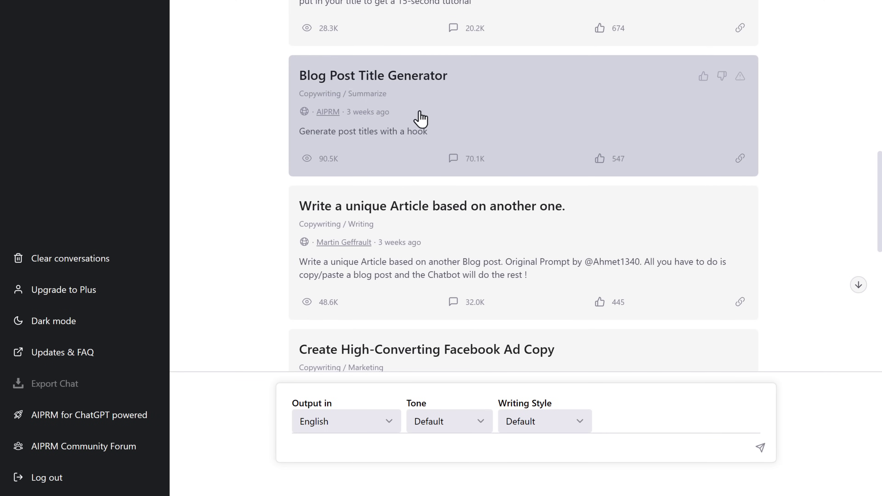
pyautogui.click(472, 113)
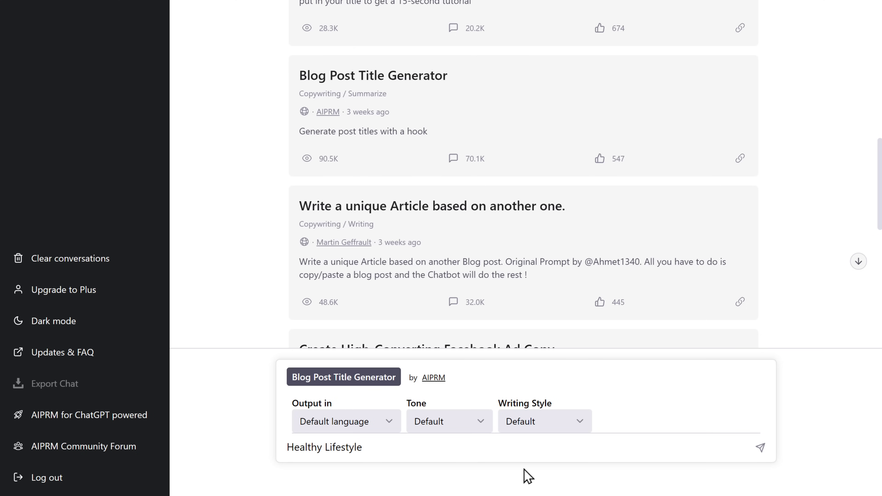
# - Generate blog post titles for "Healthy Lifestyle" with English output, a Friendly tone and an Informative writing style
pyautogui.click(389, 430)
pyautogui.click(334, 377)
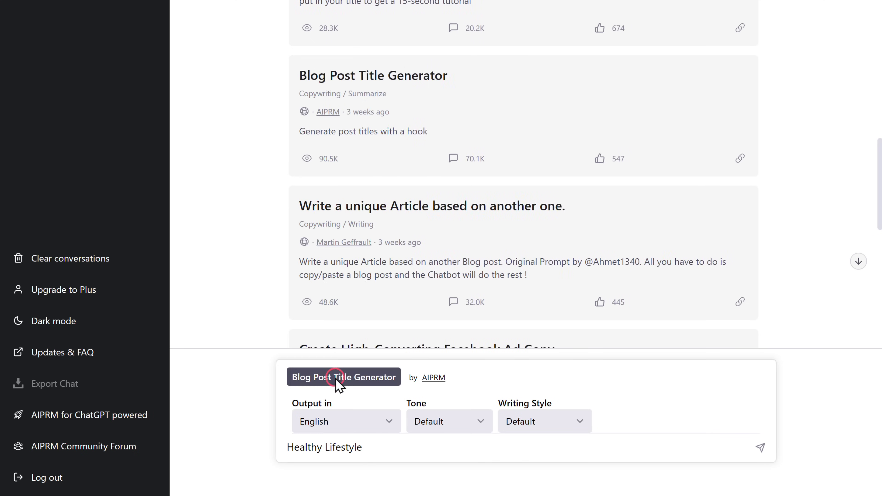
pyautogui.click(480, 427)
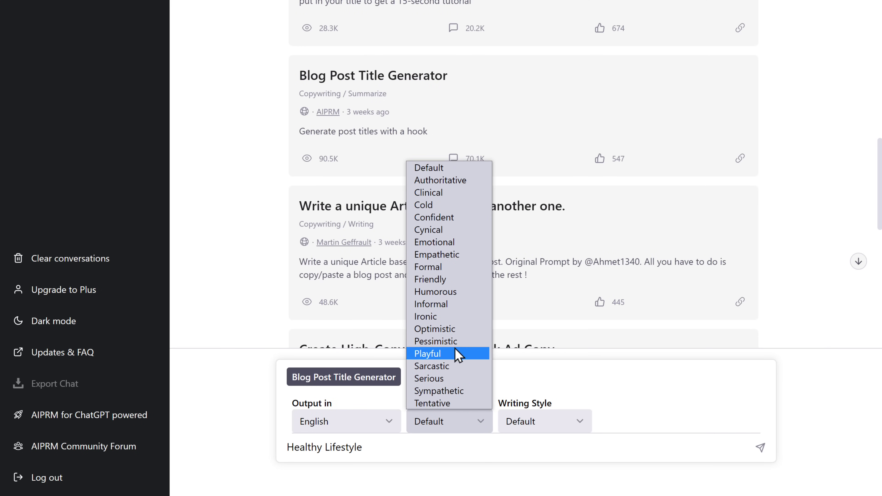
pyautogui.click(435, 281)
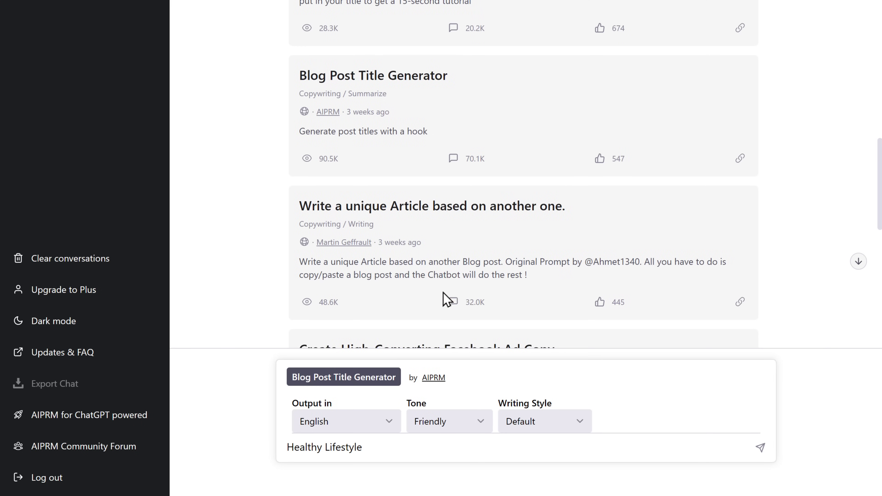
pyautogui.click(579, 425)
pyautogui.click(535, 309)
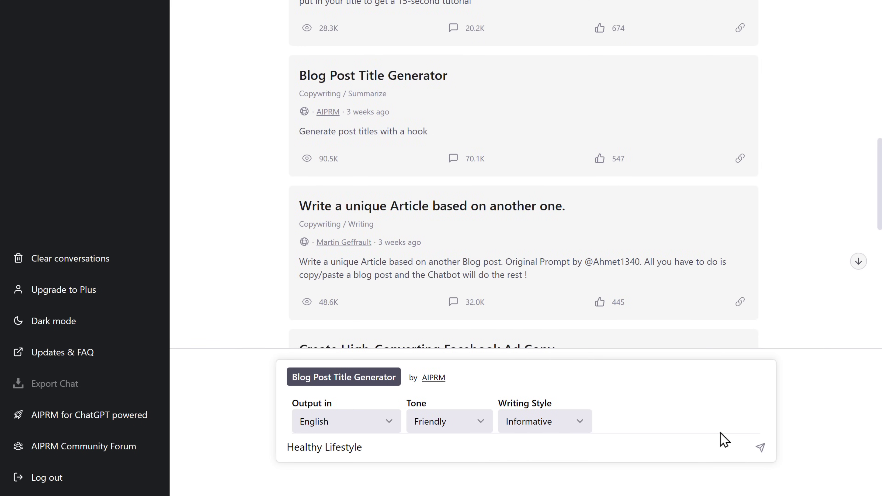
pyautogui.click(762, 447)
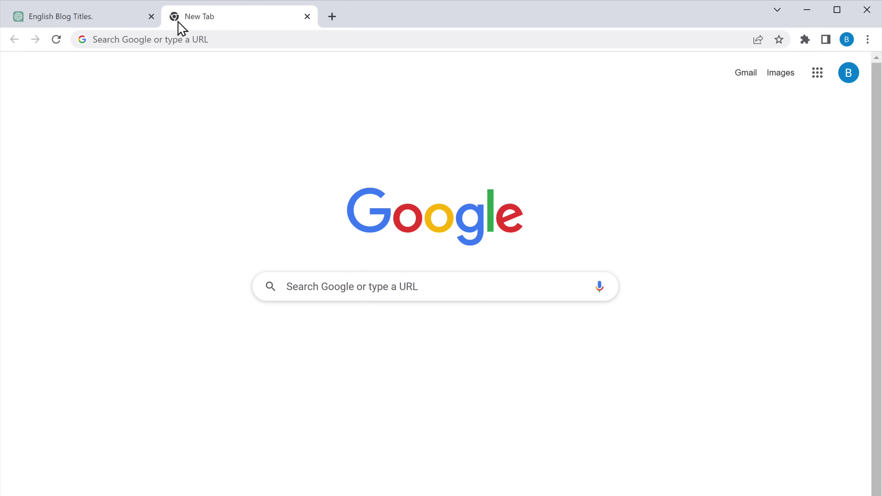
# - Search Google for "google keyword planner", go to Keyword Planner in Google Ads and start Discover new keywords
pyautogui.click(212, 38)
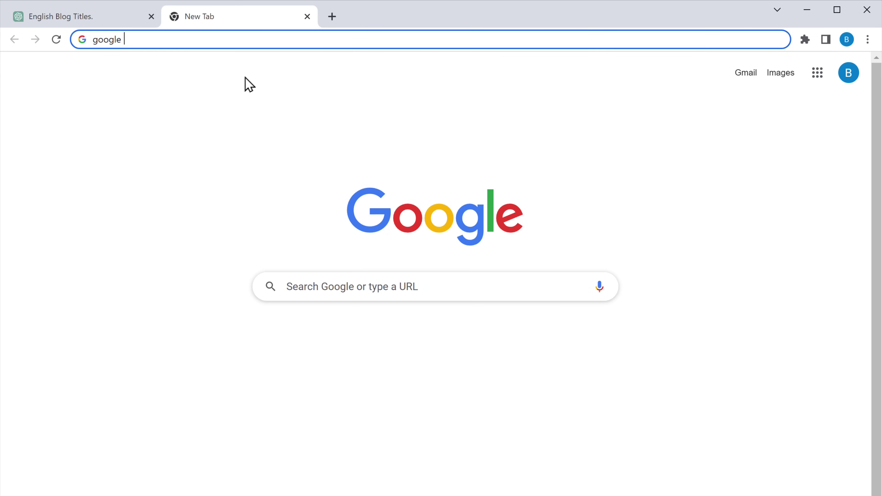
pyautogui.write('google keyword planner')
pyautogui.press('Return')
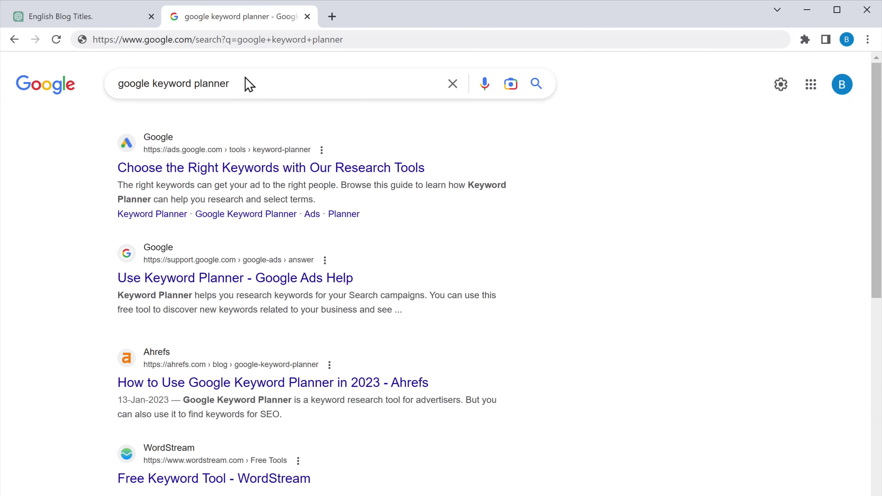
pyautogui.click(202, 172)
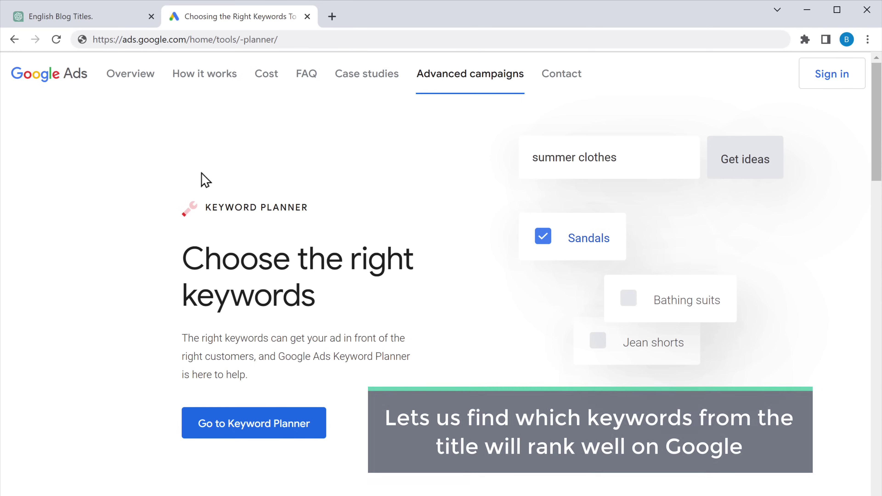
pyautogui.click(252, 438)
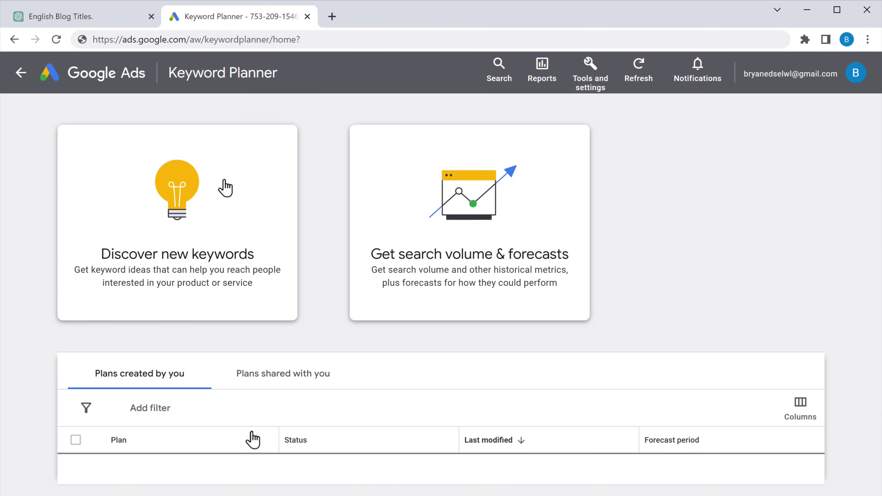
pyautogui.click(167, 264)
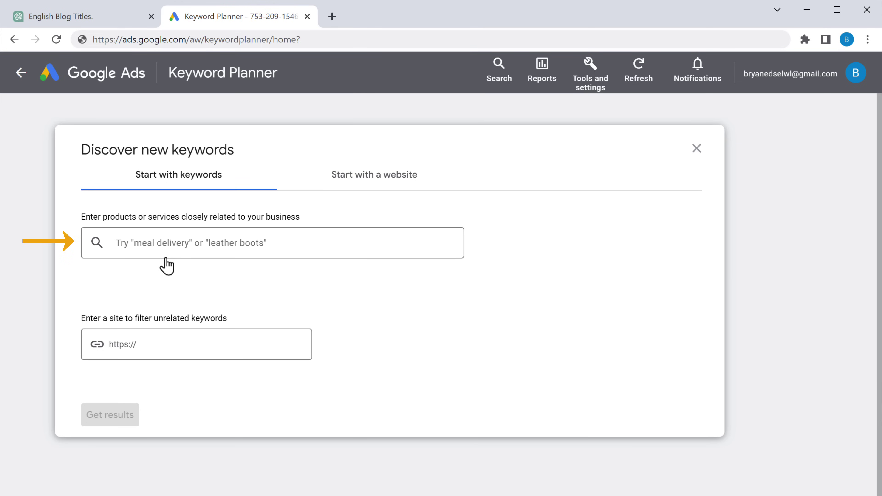
# - Copy the ten generated blog titles from ChatGPT into Keyword Planner's keyword entry and get the results
pyautogui.click(63, 21)
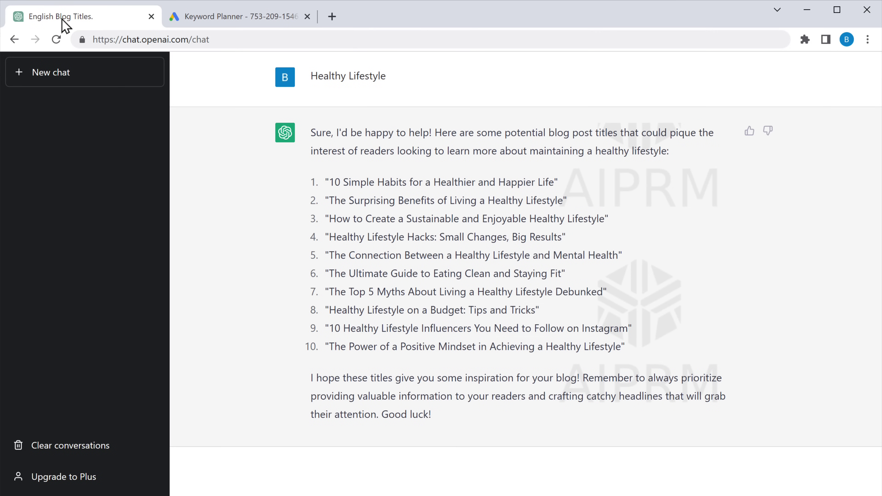
pyautogui.moveTo(309, 183); pyautogui.dragTo(622, 347)
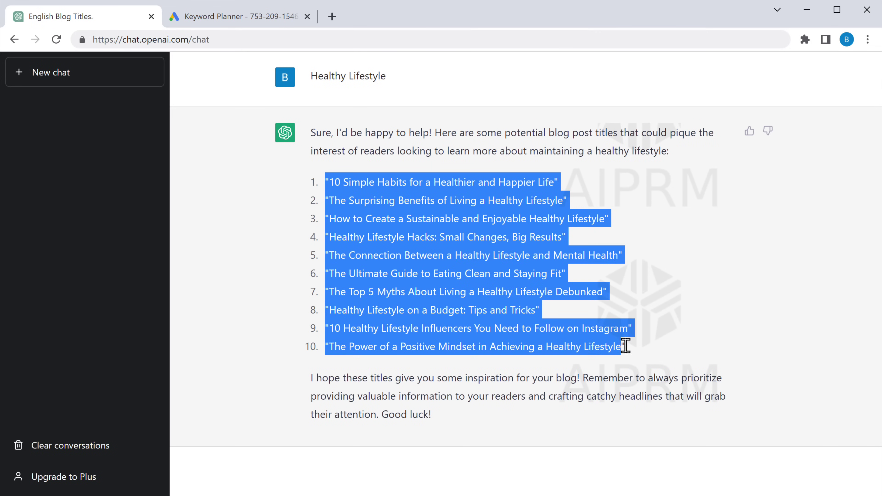
pyautogui.rightClick(624, 346)
pyautogui.click(654, 361)
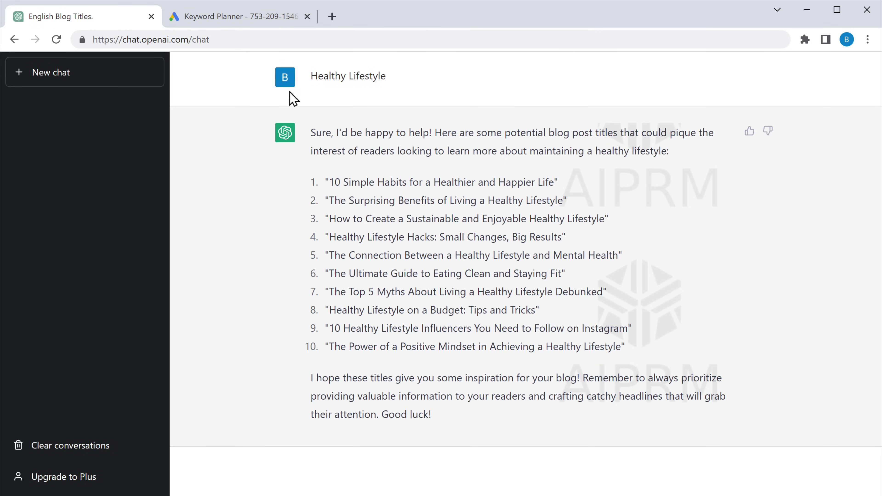
pyautogui.click(234, 25)
pyautogui.click(272, 240)
pyautogui.rightClick(272, 242)
pyautogui.click(302, 346)
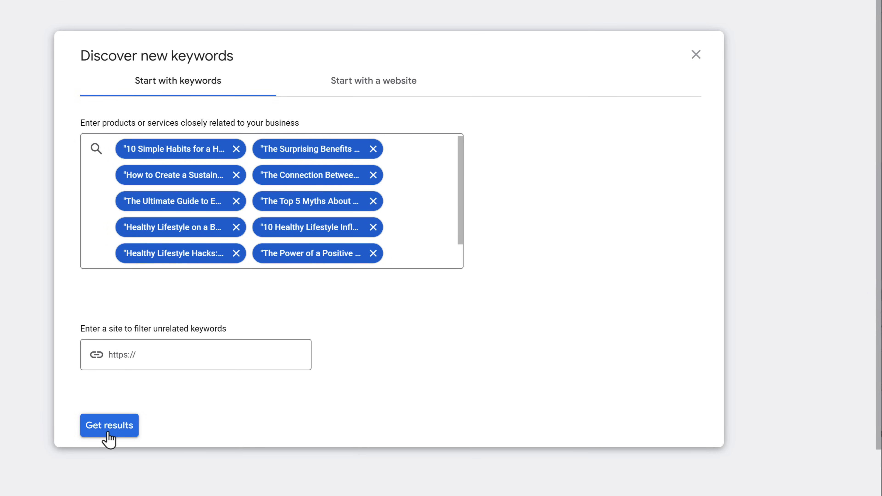
pyautogui.click(109, 431)
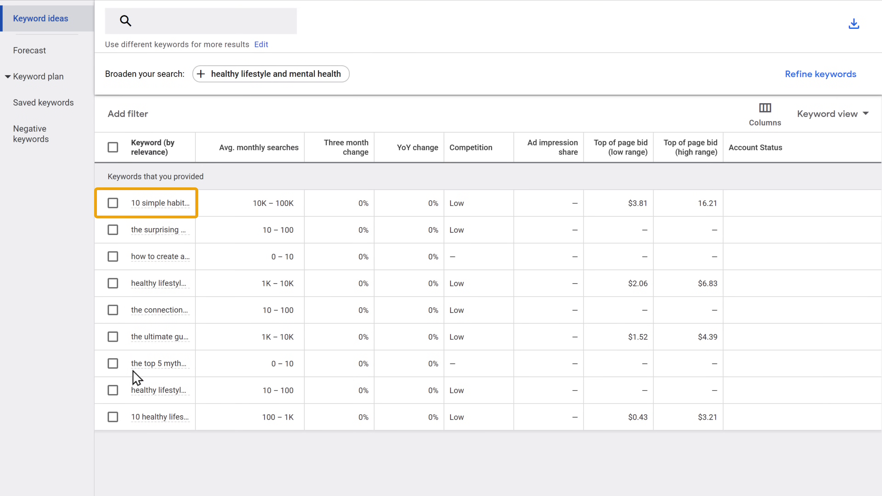
# - Select the "10 simple habits" keyword in the results table and copy it
pyautogui.click(112, 203)
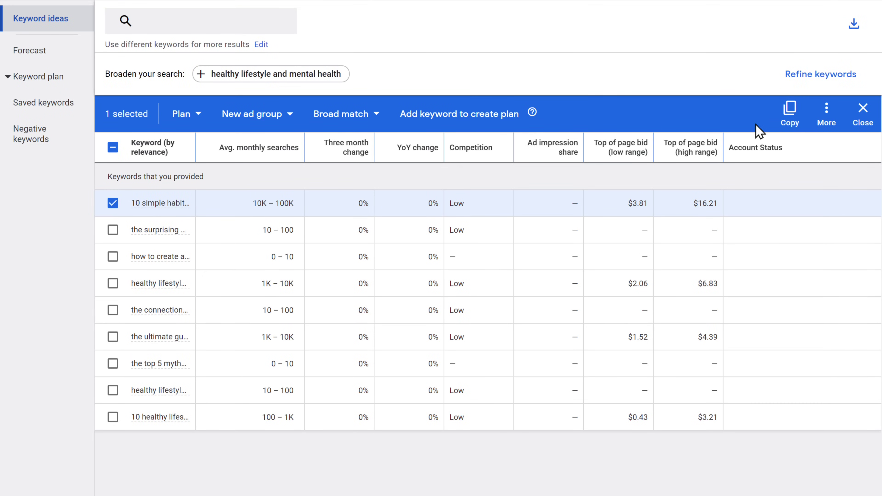
pyautogui.click(792, 121)
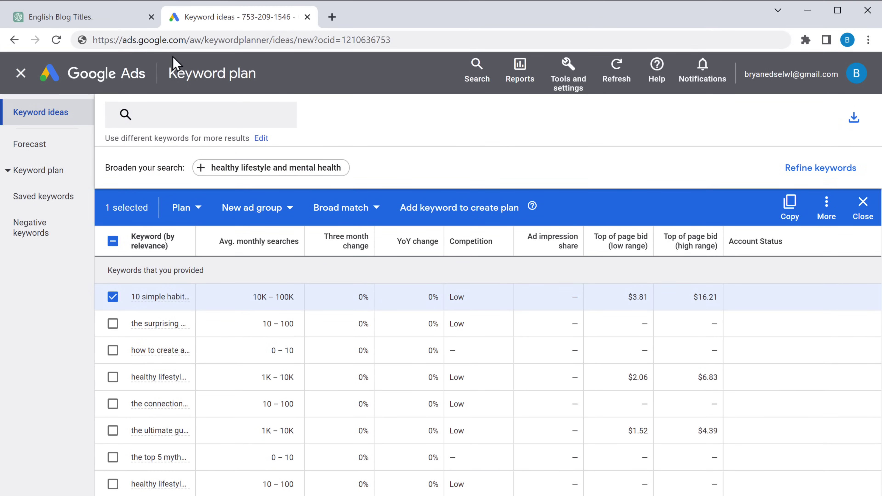
# - Start a new chat in ChatGPT and filter the AIPRM public prompts to the SEO topic
pyautogui.click(68, 24)
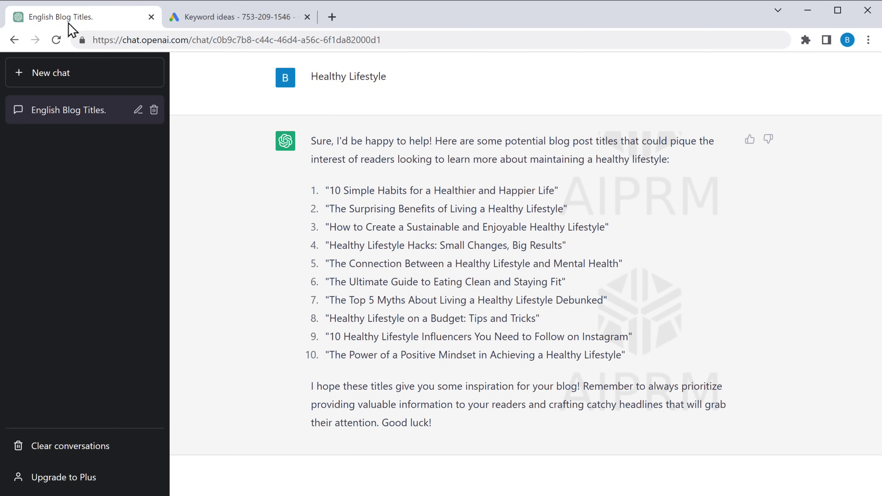
pyautogui.click(55, 85)
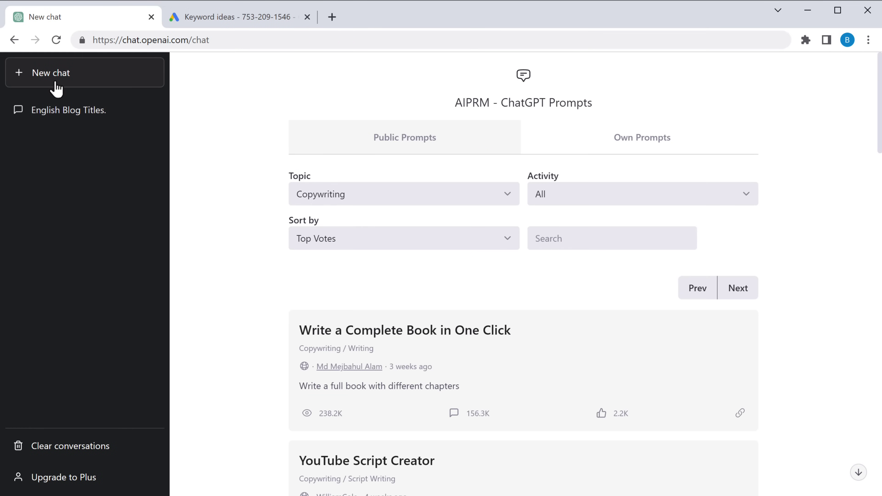
pyautogui.click(507, 145)
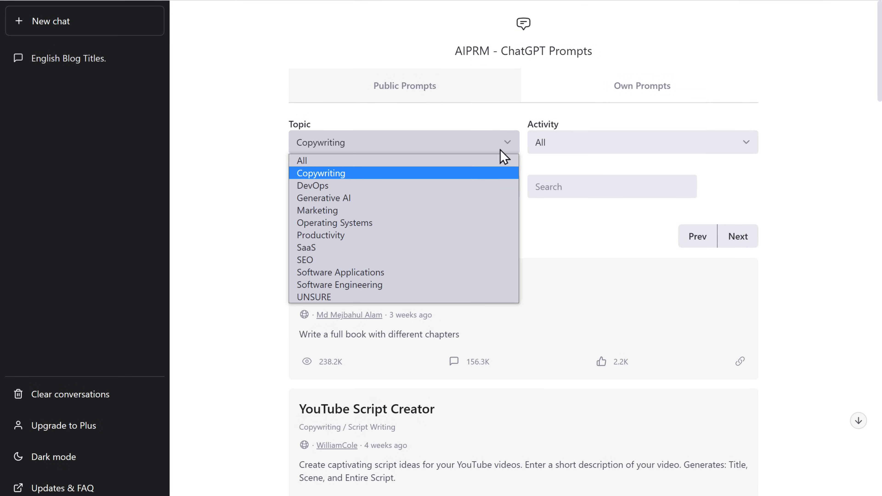
pyautogui.click(304, 261)
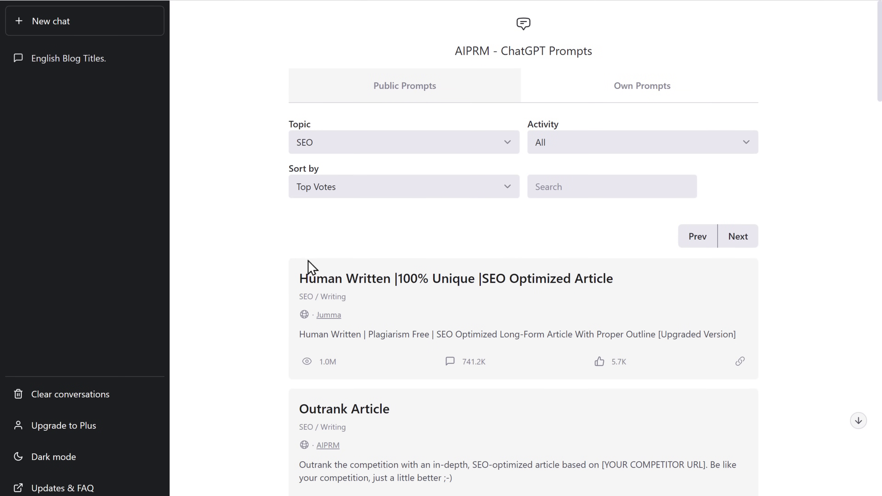
# - Generate an article on "10 simple habits for a healthier and happier life" with the "Human Written |100% Unique |SEO Optimized Article" prompt and read through it
pyautogui.click(467, 304)
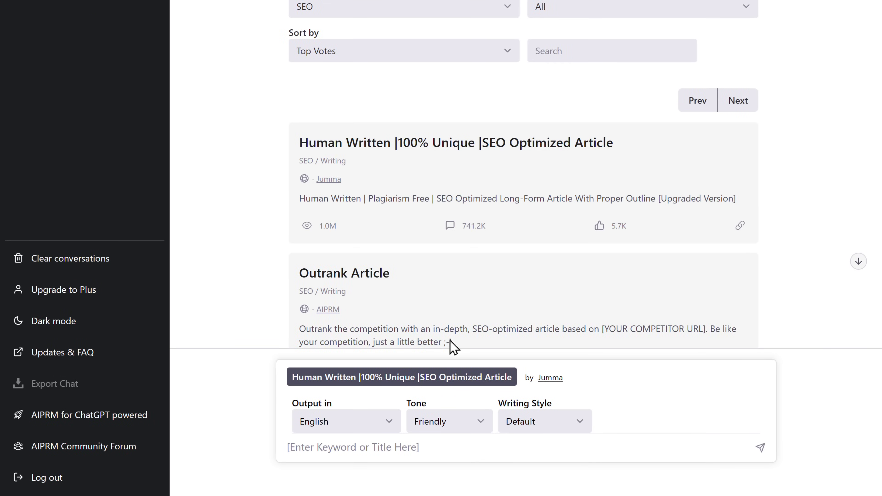
pyautogui.rightClick(426, 447)
pyautogui.click(458, 345)
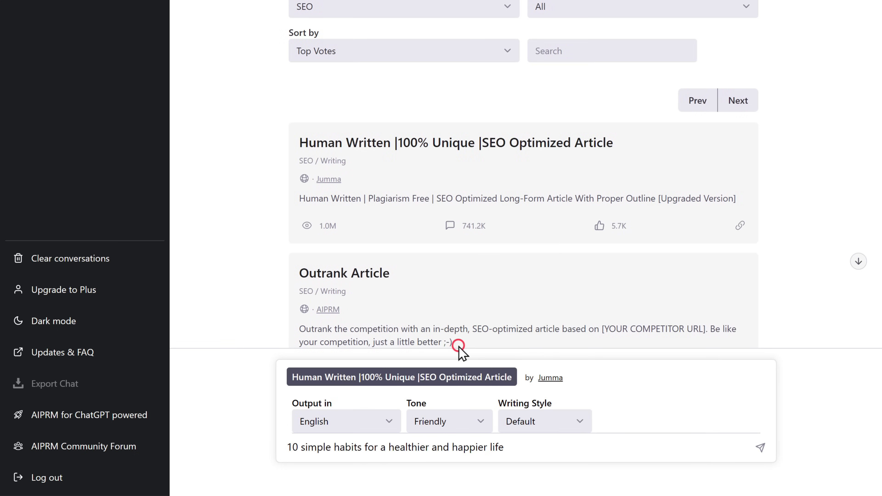
pyautogui.click(761, 450)
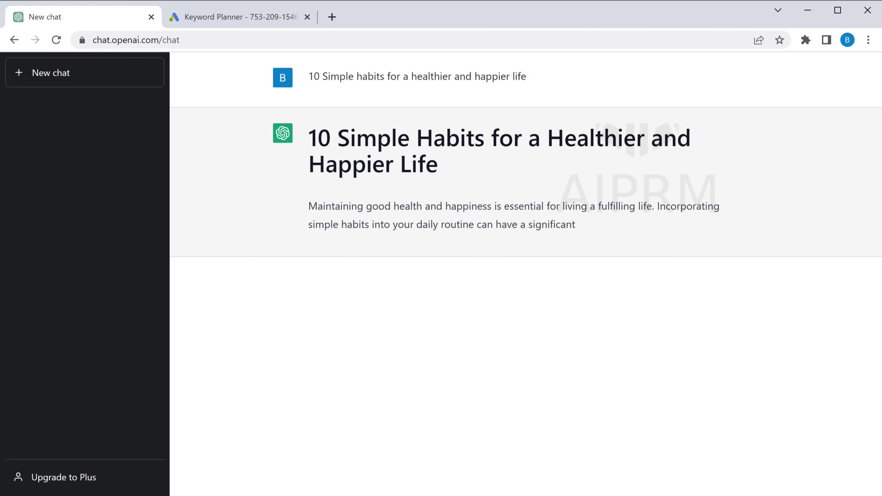
pyautogui.scroll(-15, 521, 243)
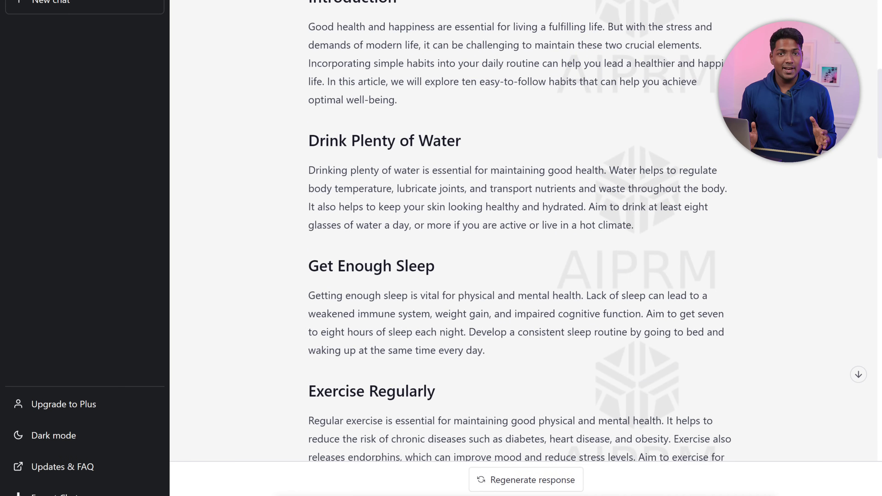
pyautogui.scroll(-15, 520, 229)
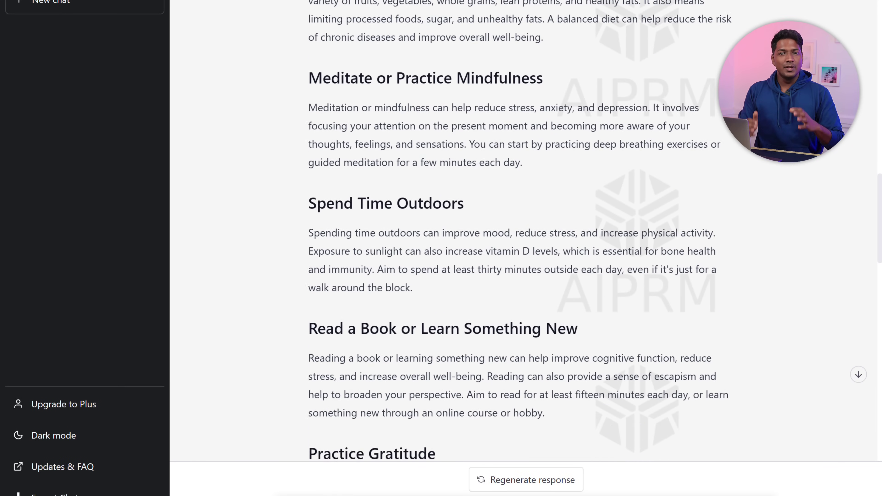
pyautogui.scroll(-18, 521, 229)
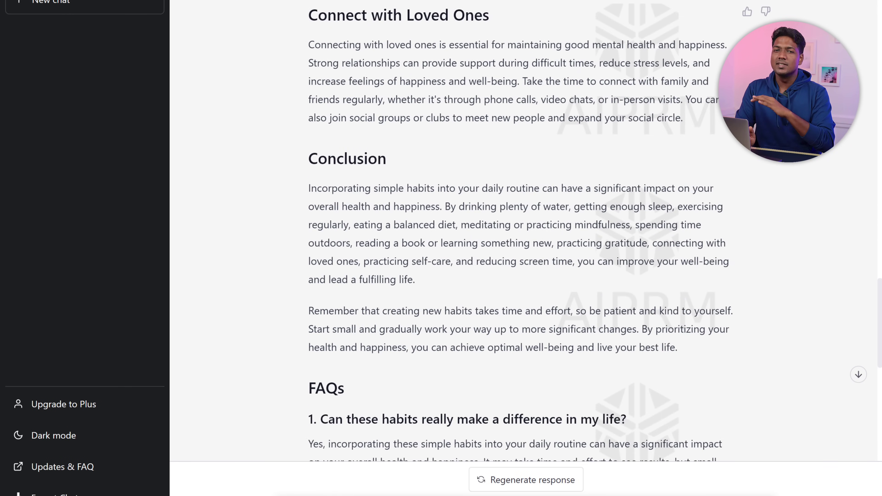
pyautogui.scroll(-4, 521, 229)
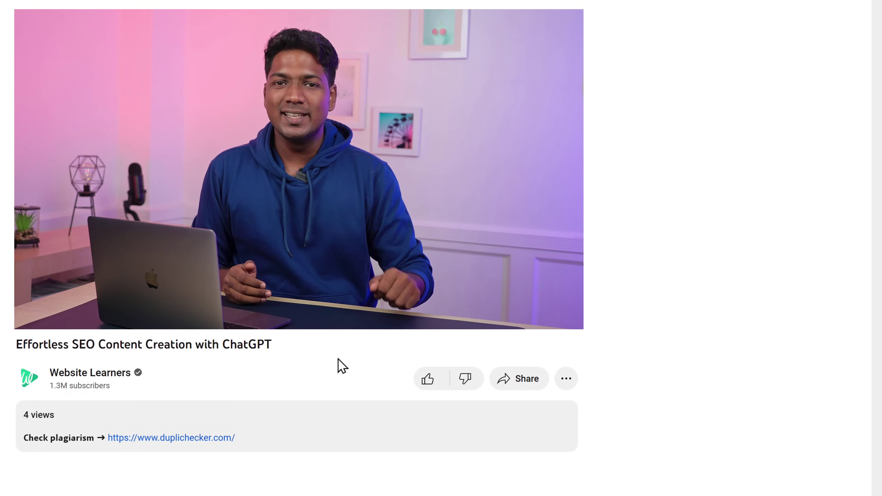
pyautogui.click(176, 440)
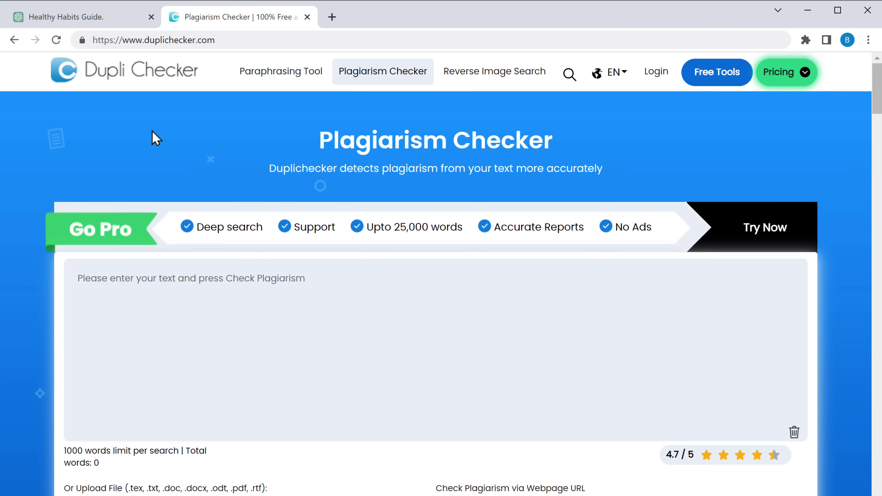
pyautogui.click(66, 24)
pyautogui.moveTo(301, 141); pyautogui.dragTo(750, 462)
pyautogui.rightClick(542, 278)
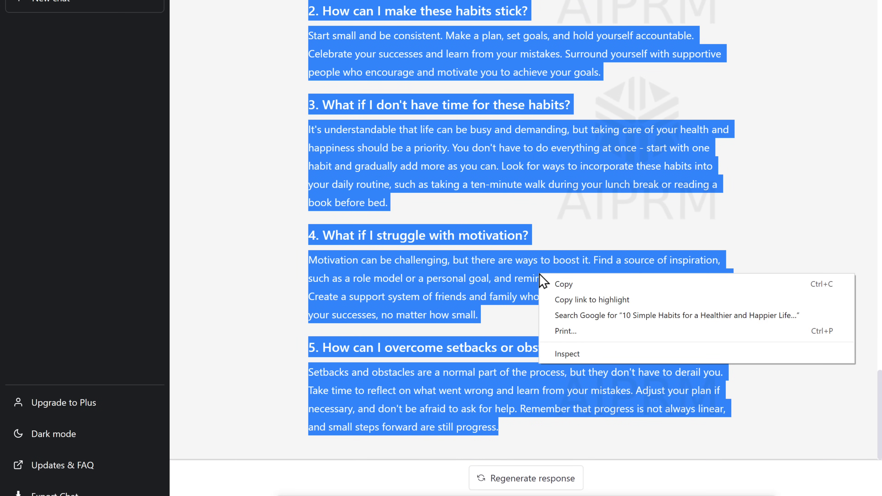
pyautogui.click(566, 287)
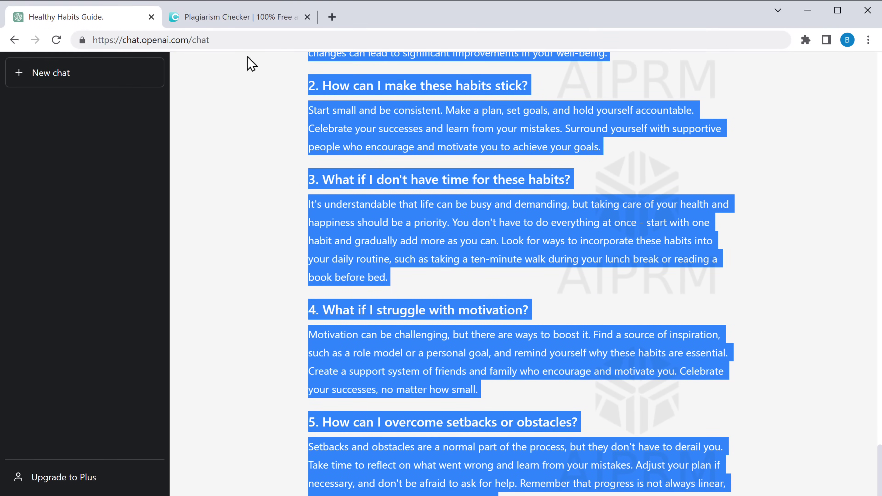
# - Paste the article into Dupli Checker's Plagiarism Checker and run the plagiarism check
pyautogui.click(230, 23)
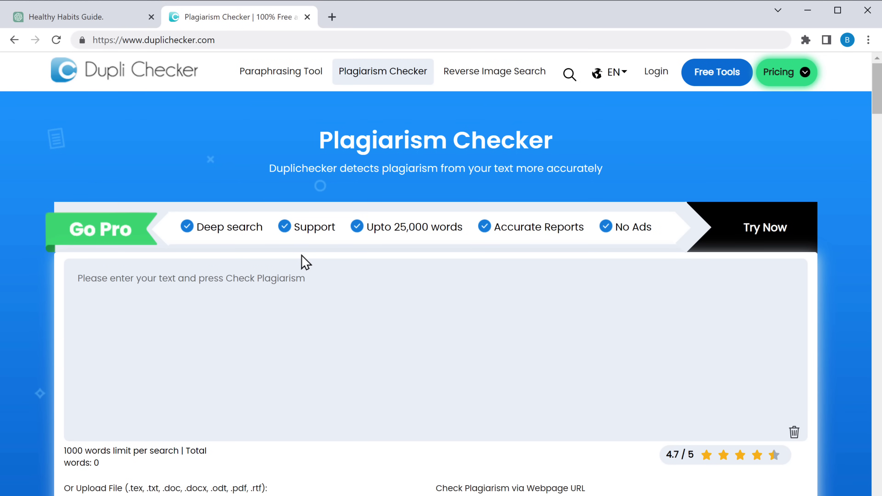
pyautogui.rightClick(307, 278)
pyautogui.click(338, 382)
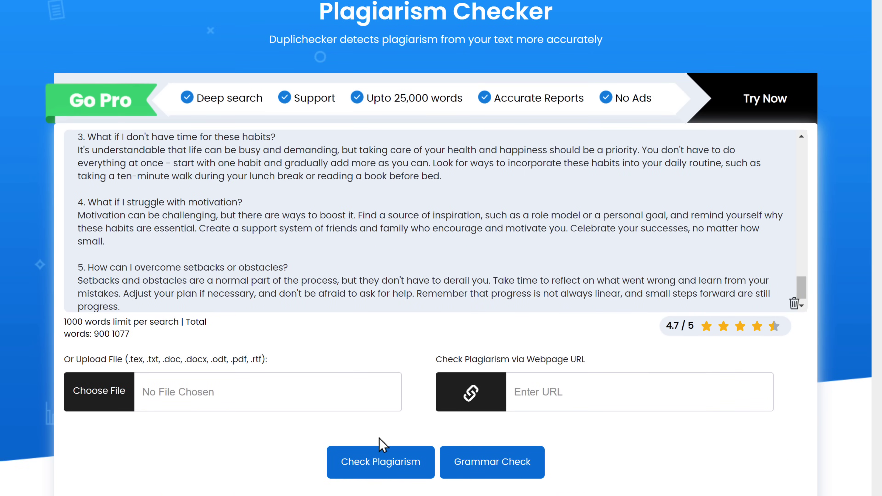
pyautogui.click(386, 464)
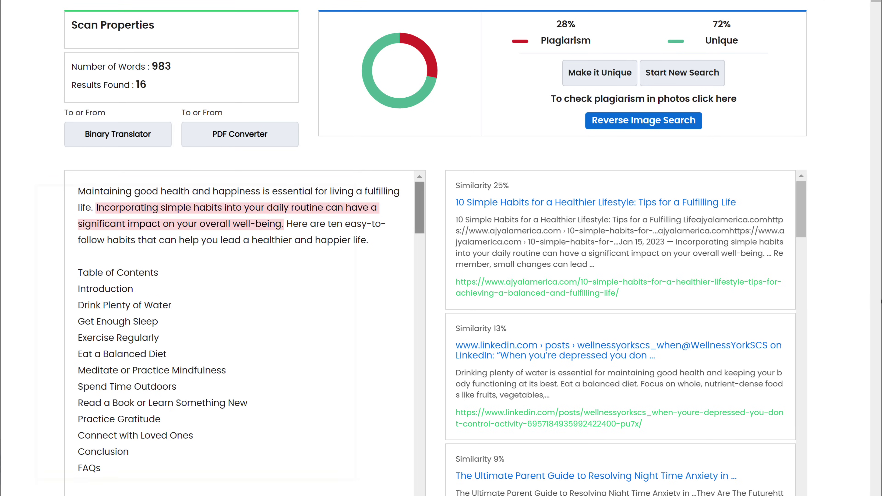
# - Look through the flagged sentences in the scanned article and copy "Incorporating simple habits into your daily routine can have a significant impact on your overall well-being."
pyautogui.scroll(-10, 240, 330)
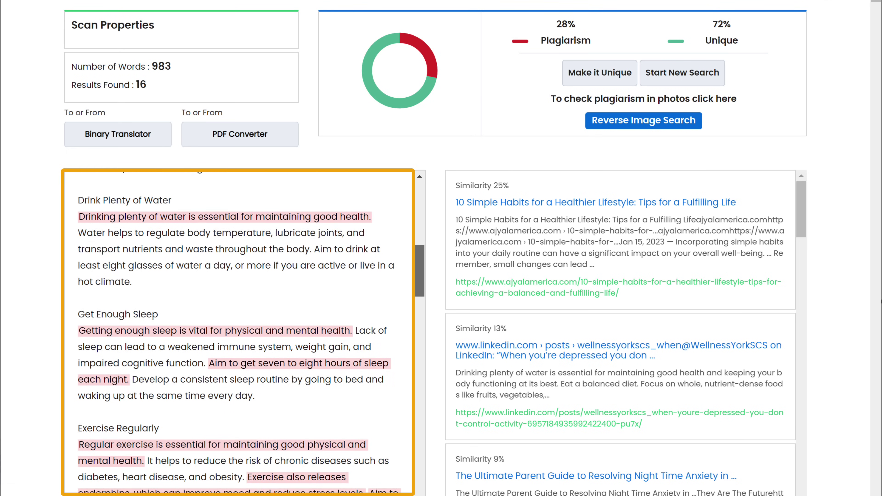
pyautogui.scroll(-15, 240, 330)
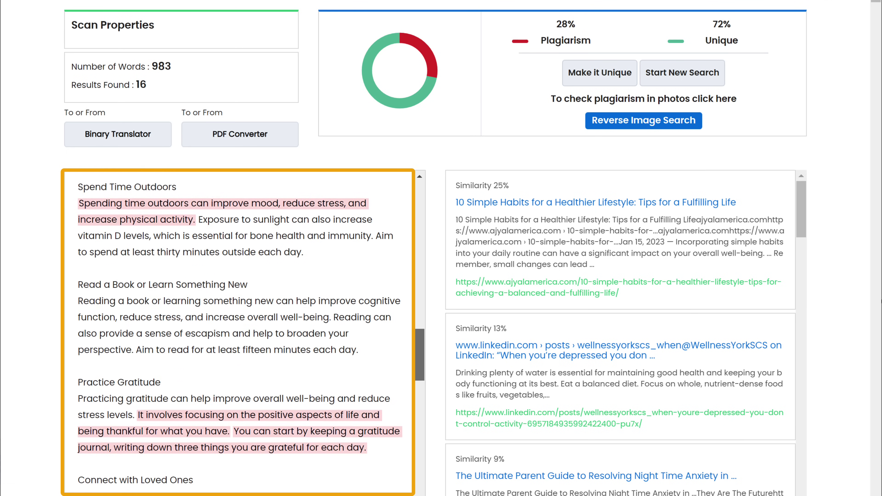
pyautogui.scroll(-15, 239, 330)
pyautogui.scroll(-8, 239, 330)
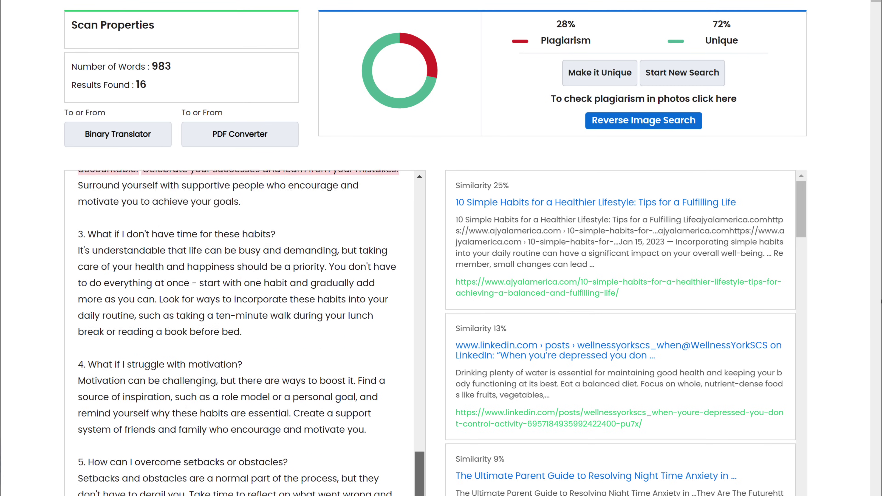
pyautogui.scroll(20, 240, 330)
pyautogui.scroll(10, 240, 330)
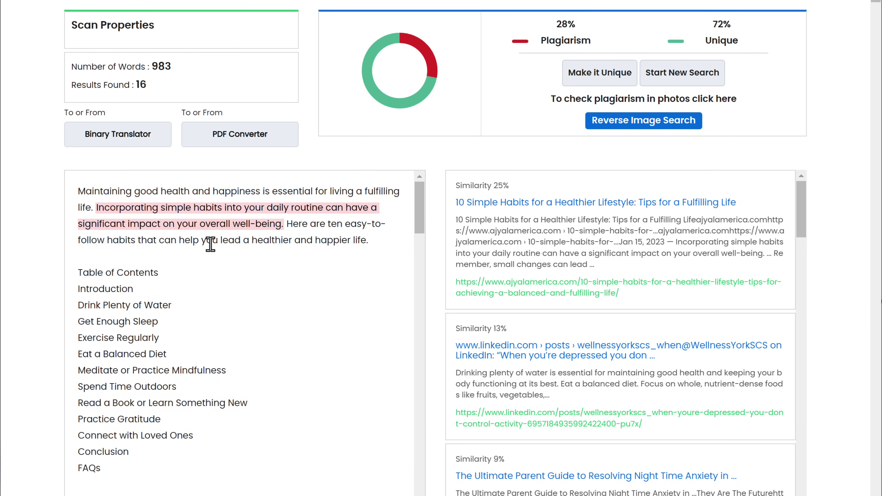
pyautogui.moveTo(190, 223); pyautogui.dragTo(285, 225)
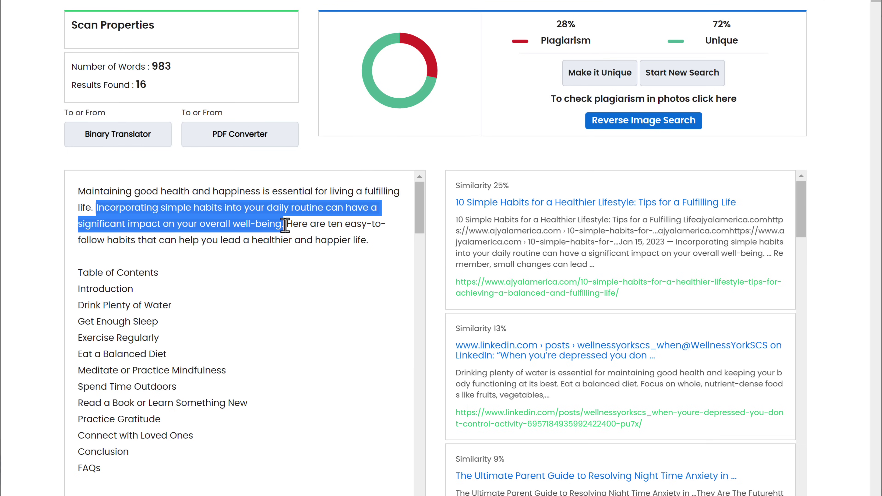
pyautogui.rightClick(246, 218)
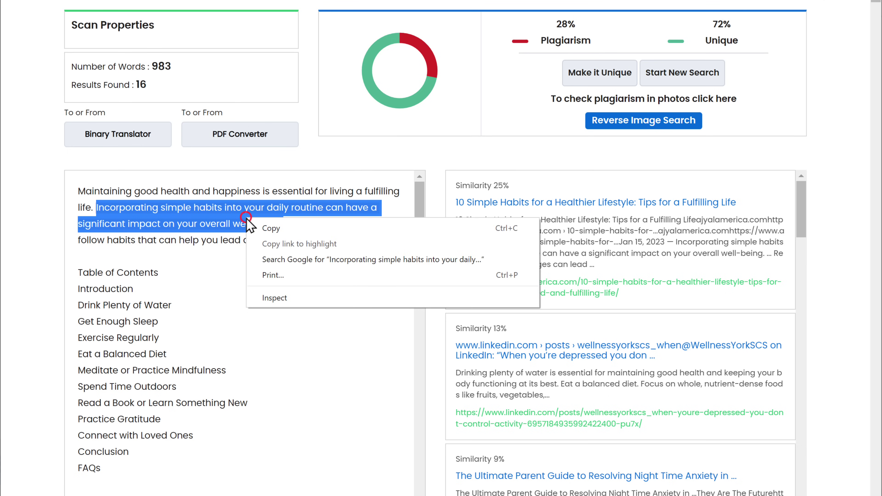
pyautogui.click(269, 229)
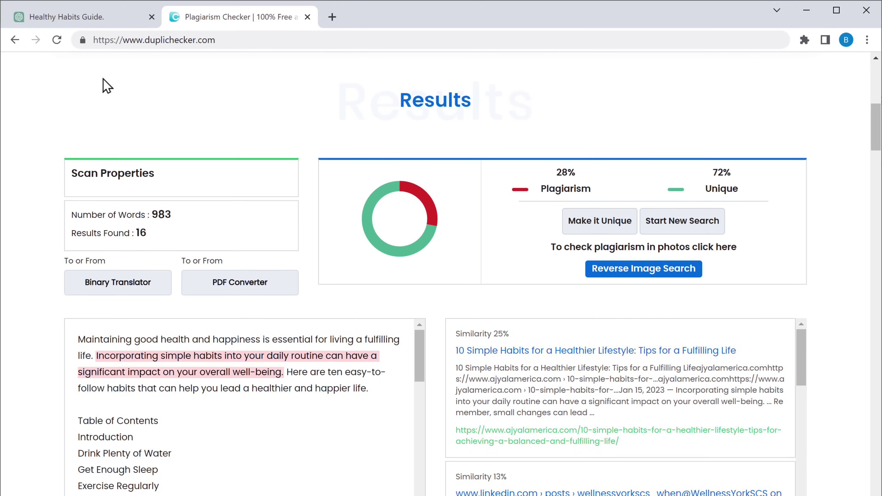
# - Ask ChatGPT to "Rewrite this sentence with 100% unique", followed by the copied sentence in quotation marks
pyautogui.click(70, 27)
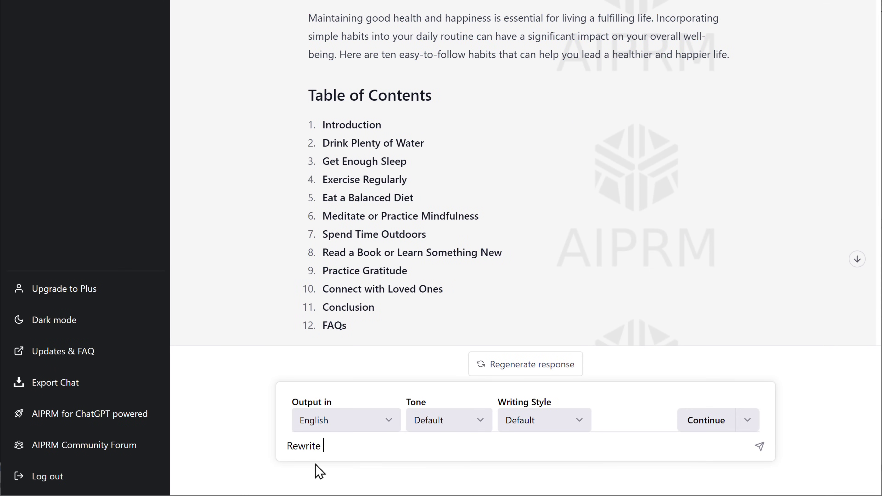
pyautogui.rightClick(475, 446)
pyautogui.click(513, 347)
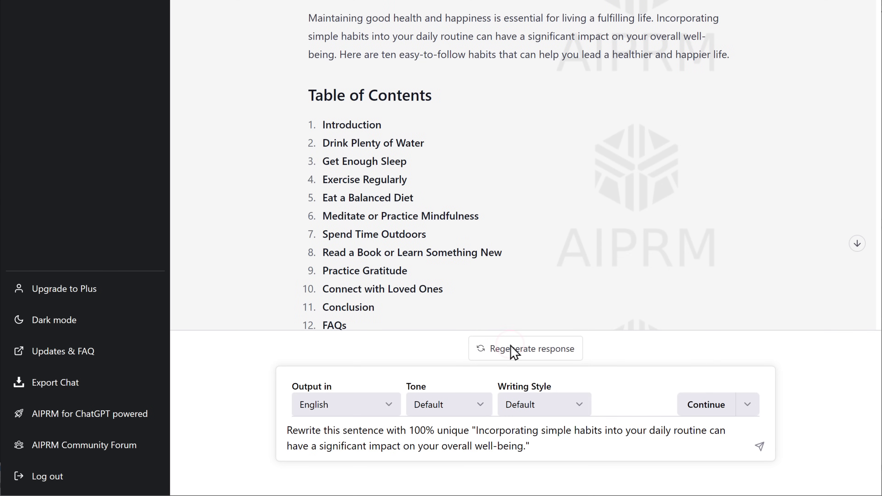
pyautogui.click(758, 446)
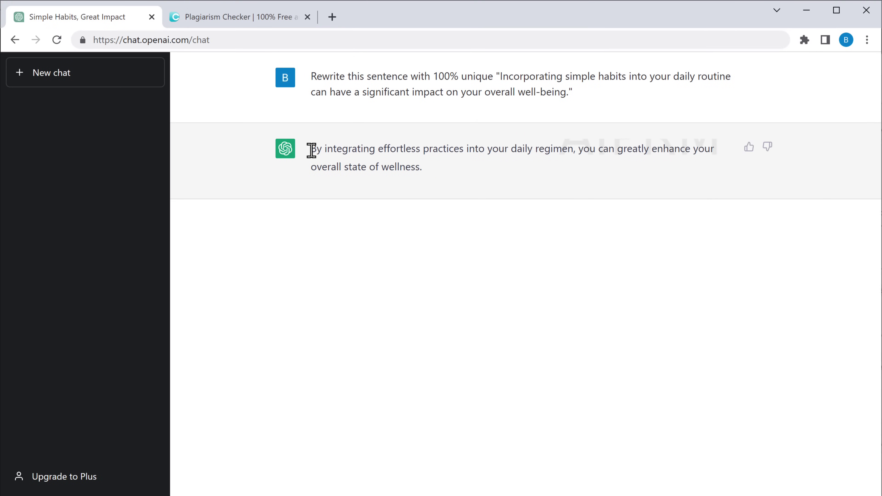
# - Copy the rewritten sentence from ChatGPT's reply and return to the article's input text in Dupli Checker
pyautogui.moveTo(311, 149); pyautogui.dragTo(421, 167)
pyautogui.rightClick(422, 170)
pyautogui.click(444, 180)
pyautogui.click(248, 23)
pyautogui.scroll(10, 521, 209)
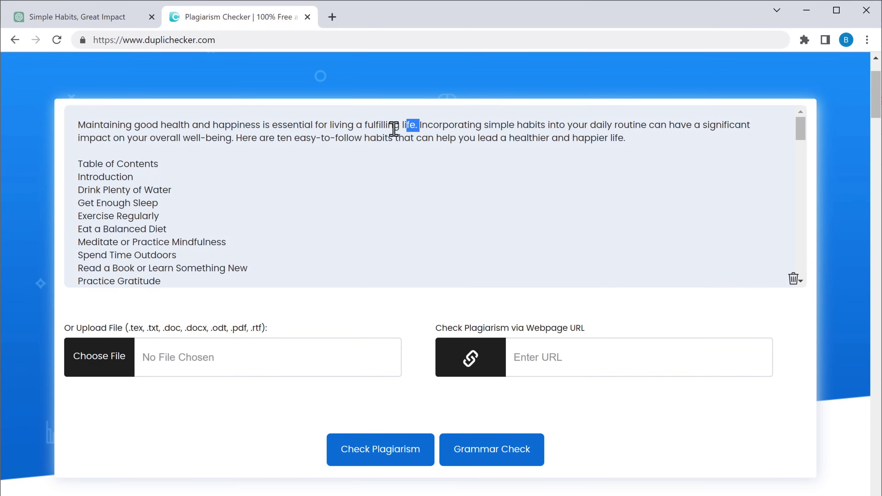
# - Replace the flagged "Incorporating simple habits" sentence with the copied rewrite and check the revised article for plagiarism again
pyautogui.moveTo(420, 126); pyautogui.dragTo(236, 140)
pyautogui.rightClick(236, 141)
pyautogui.click(271, 204)
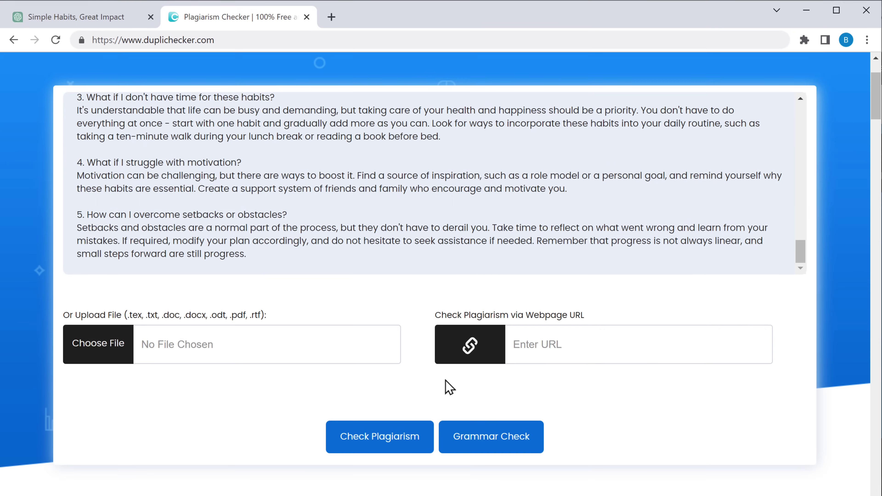
pyautogui.click(384, 451)
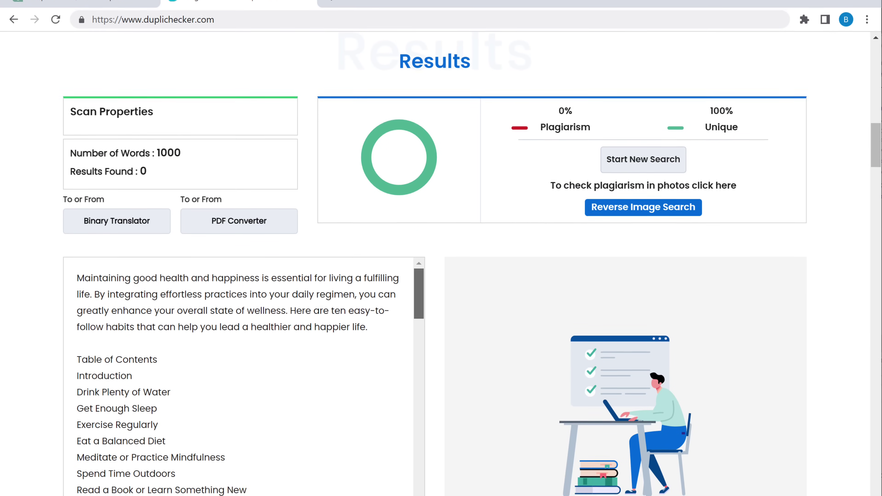
pyautogui.scroll(-18, 384, 453)
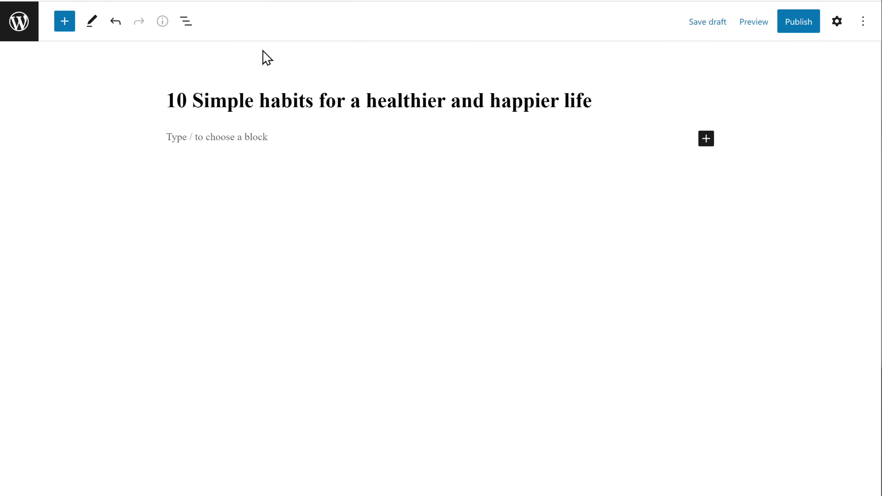
# - Copy the entire checked article from Dupli Checker and paste it below the title of the WordPress post
pyautogui.click(87, 22)
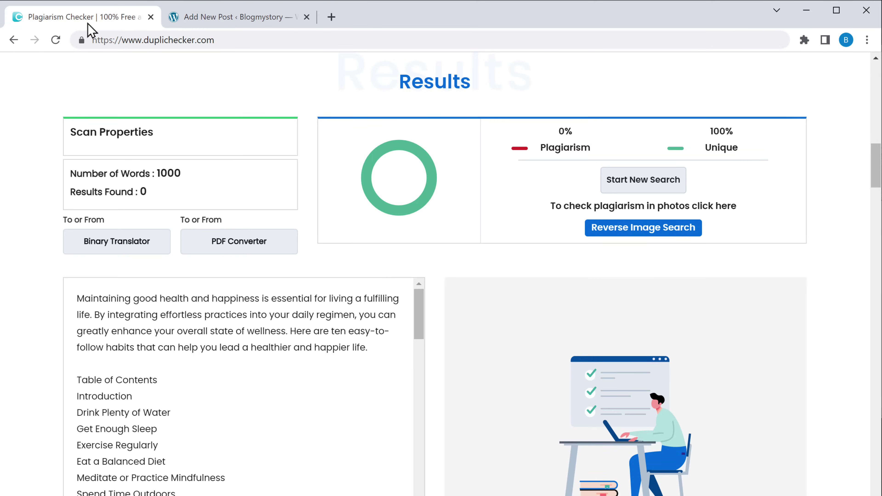
pyautogui.moveTo(77, 299); pyautogui.dragTo(411, 478)
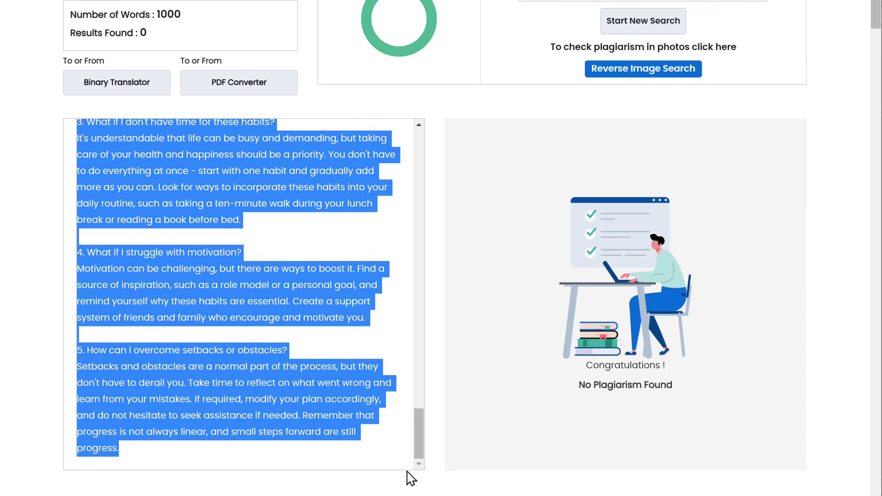
pyautogui.rightClick(297, 392)
pyautogui.click(314, 399)
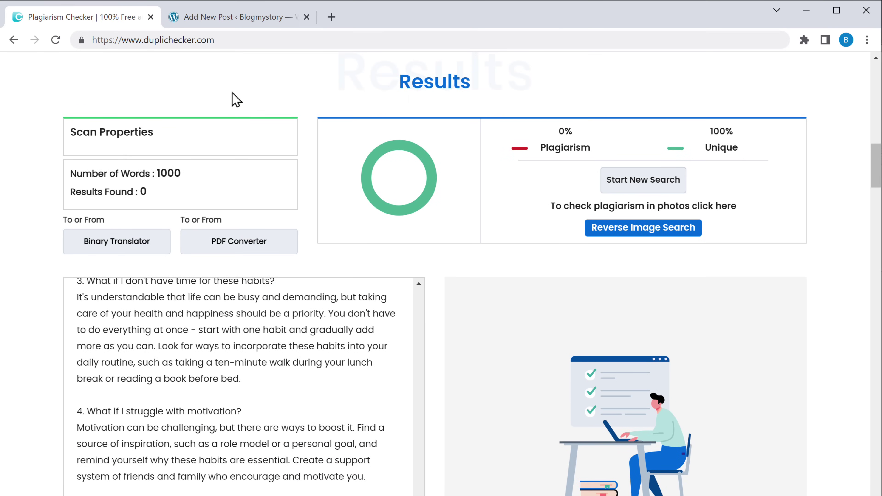
pyautogui.click(225, 19)
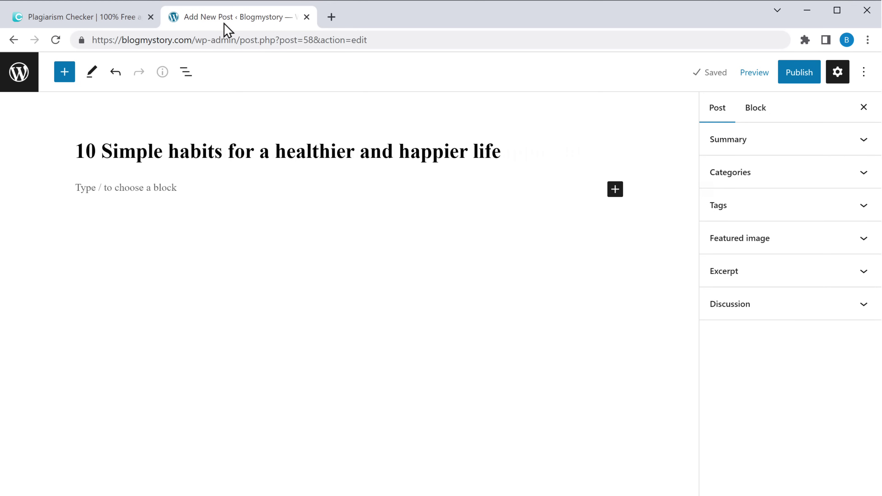
pyautogui.rightClick(180, 188)
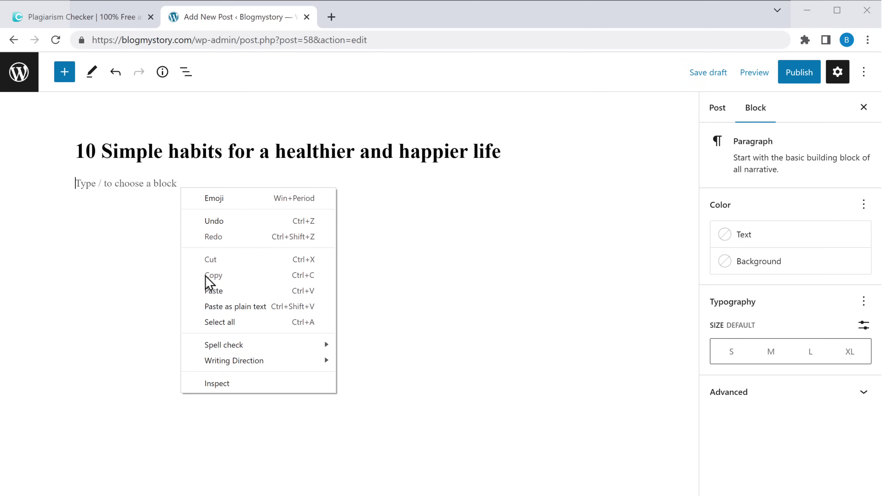
pyautogui.click(213, 292)
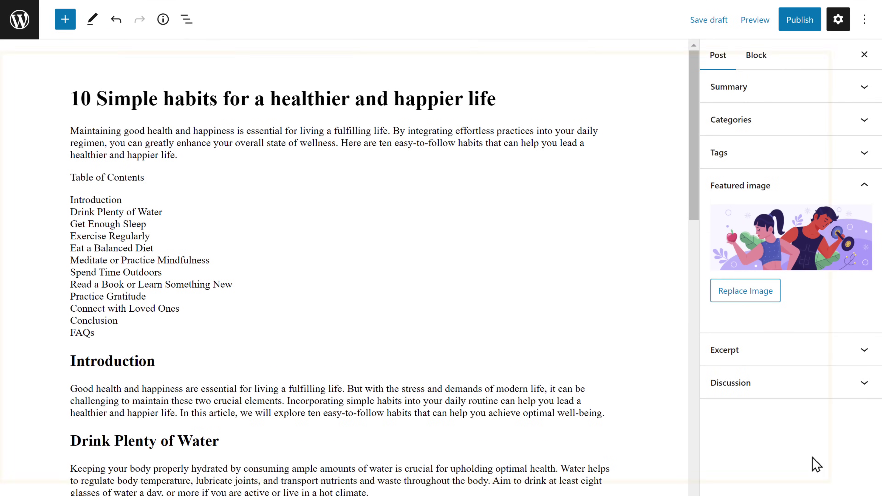
# - Publish the blog post and look through the article on its live page
pyautogui.click(812, 457)
pyautogui.click(801, 21)
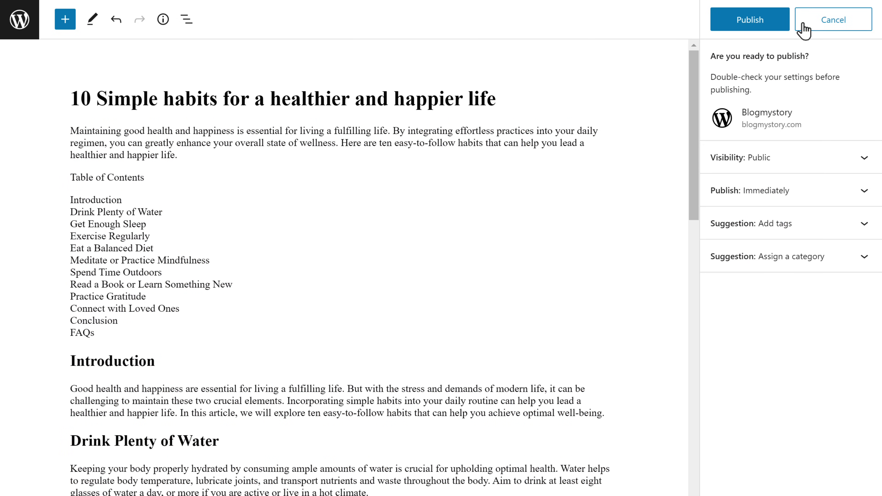
pyautogui.click(749, 24)
pyautogui.click(744, 174)
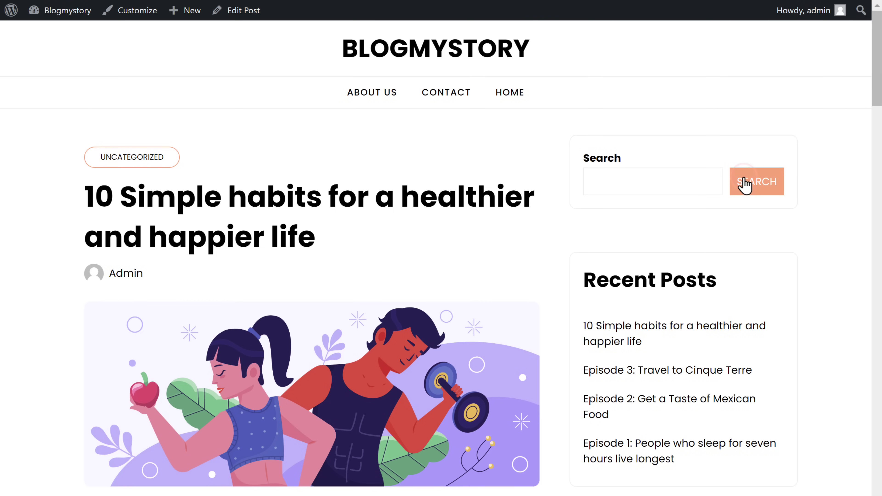
pyautogui.scroll(-10, 746, 187)
pyautogui.scroll(-20, 441, 259)
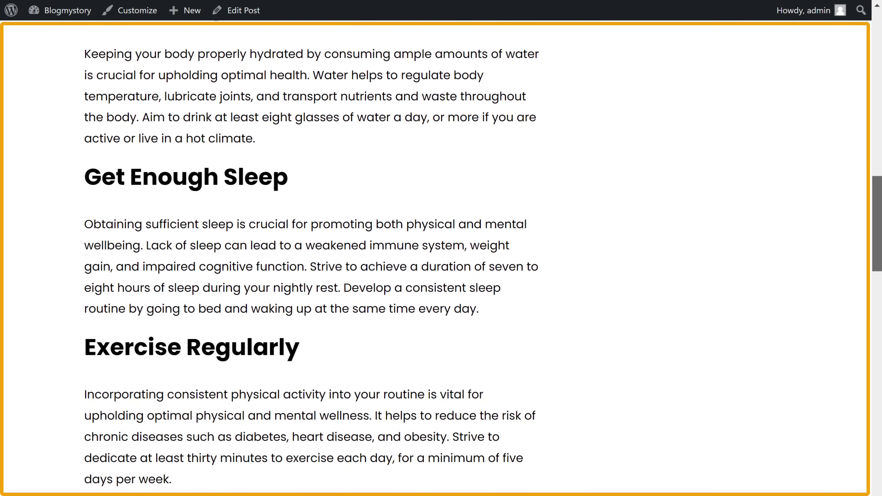
pyautogui.scroll(-10, 441, 257)
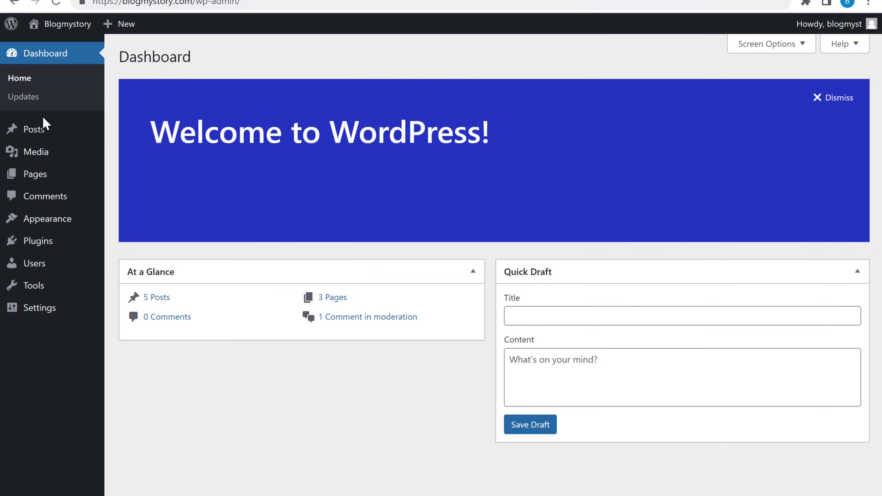
# - Search the WordPress plugins for "Rankmath", then install and activate the Rank Math SEO plugin
pyautogui.moveTo(40, 283)
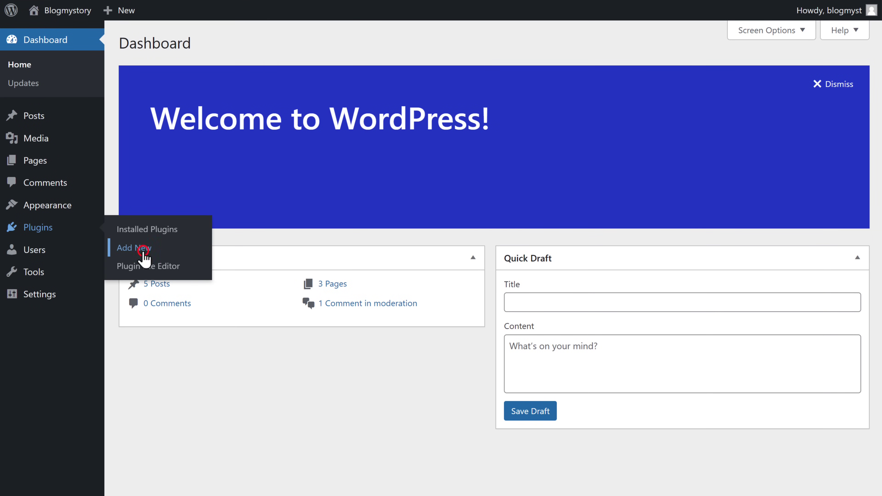
pyautogui.click(144, 249)
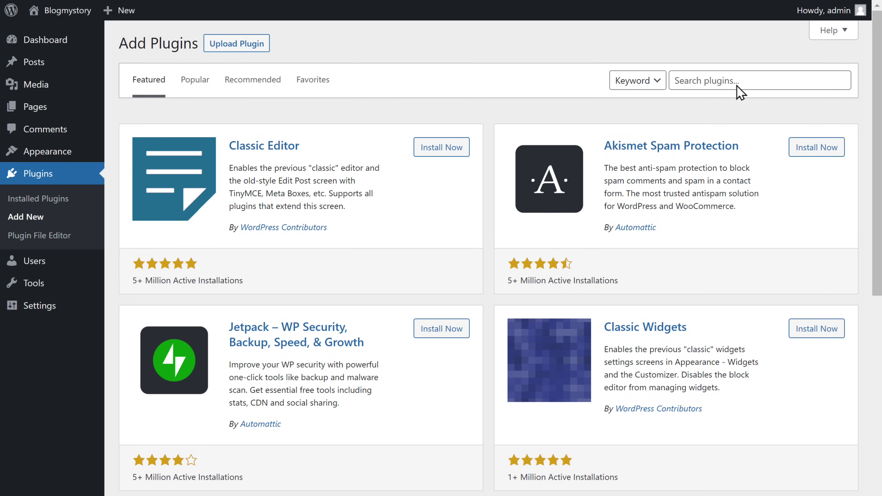
pyautogui.click(737, 86)
pyautogui.write('Rankmath')
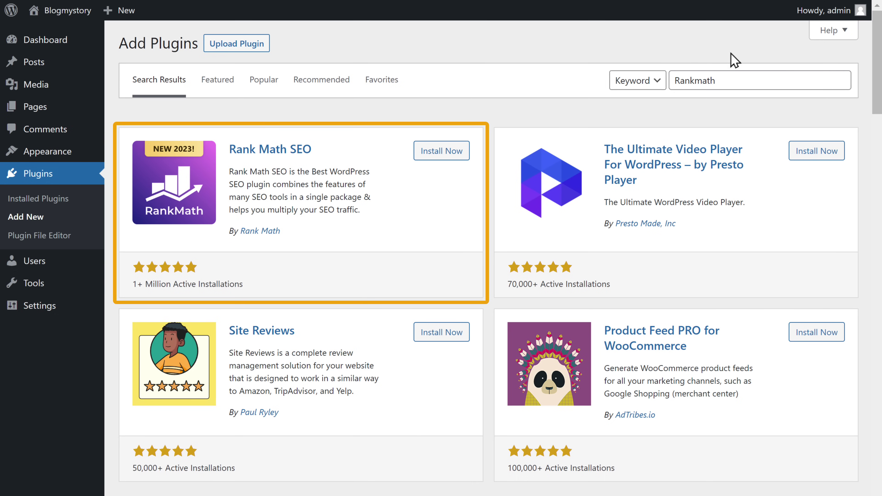
pyautogui.click(440, 153)
pyautogui.click(447, 153)
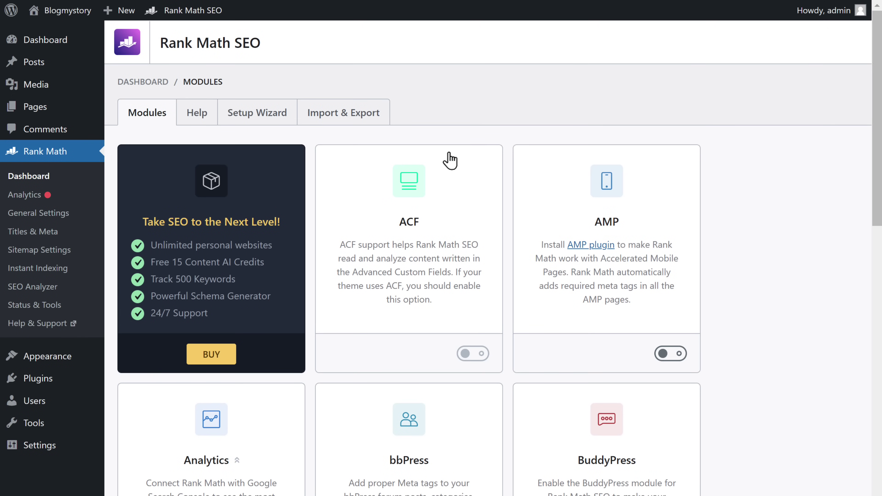
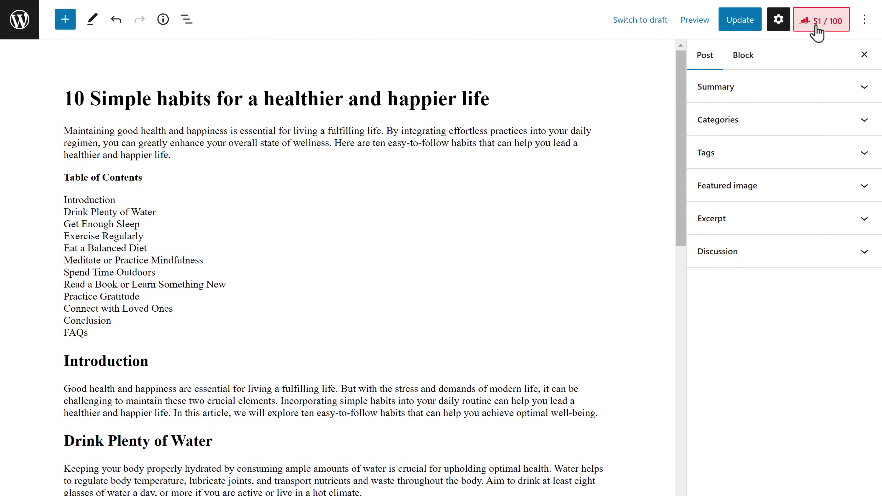
# - Open the Rank Math SEO settings for the healthy habits post and copy the post title
pyautogui.click(815, 27)
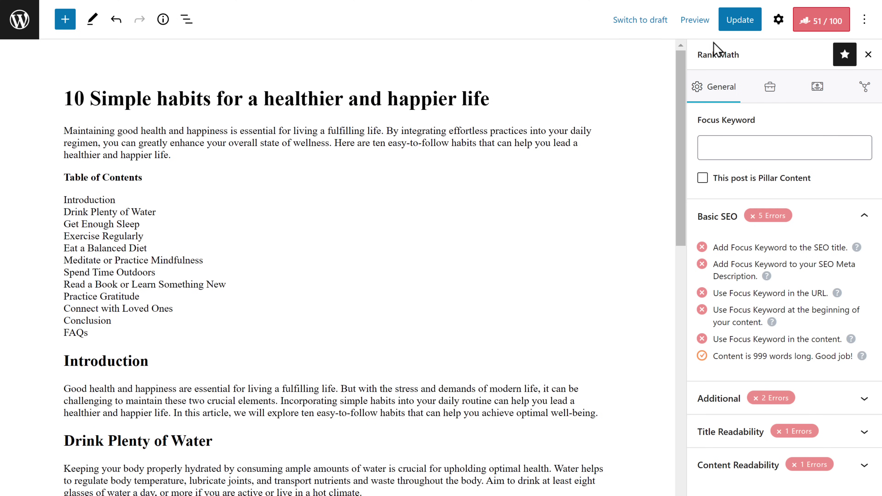
pyautogui.moveTo(64, 98); pyautogui.dragTo(497, 99)
pyautogui.rightClick(496, 100)
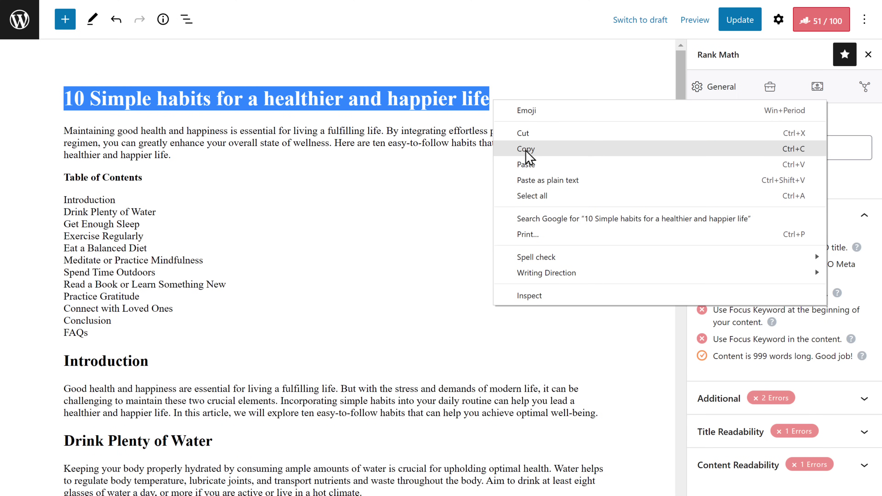
pyautogui.click(526, 151)
# - Switch to ChatGPT and ask "Give a focus keyword for this blog title", followed by the copied title in quotation marks
pyautogui.click(57, 18)
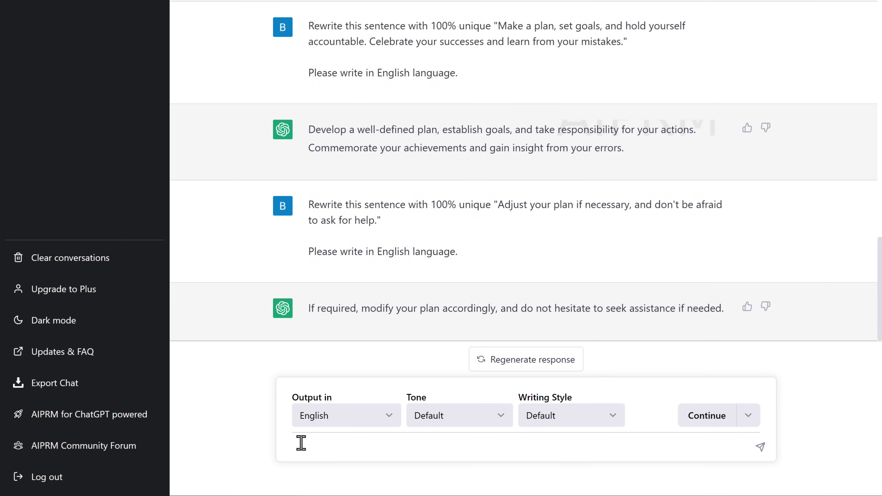
pyautogui.write('Give a focus keyword for this blog title "')
pyautogui.rightClick(469, 449)
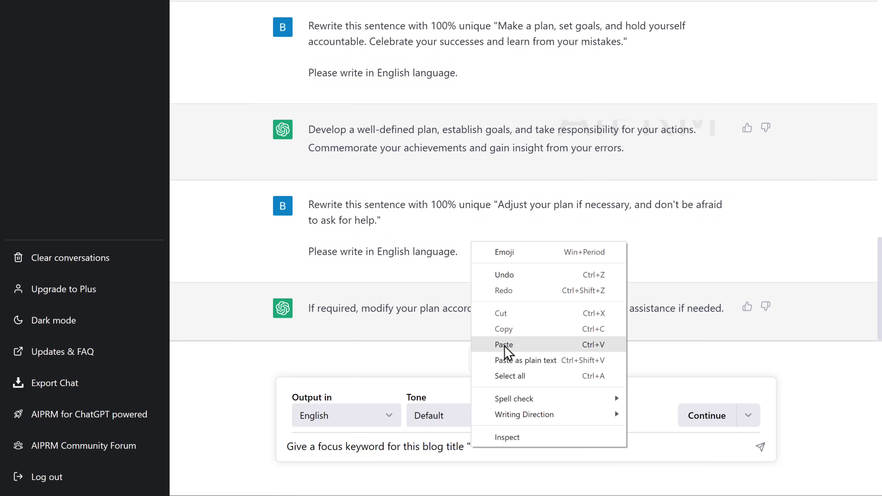
pyautogui.click(503, 346)
pyautogui.write('"')
pyautogui.click(757, 448)
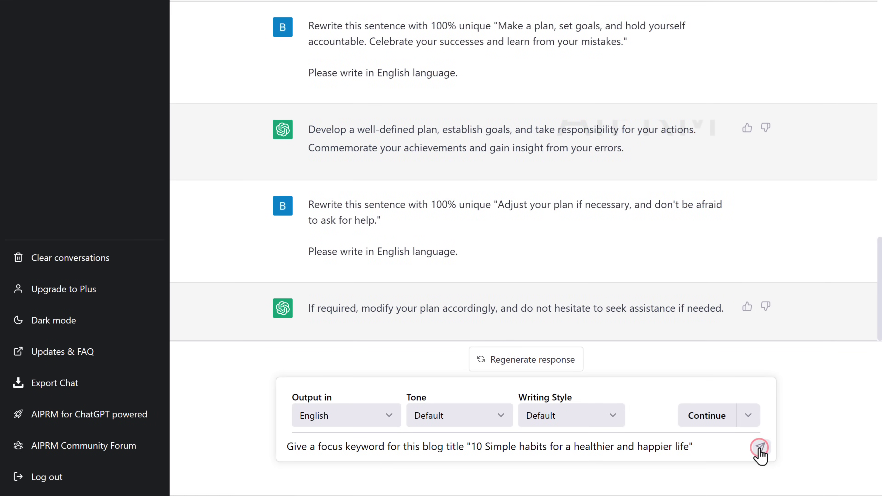
# - Copy the suggested keyword "Habits" from ChatGPT's reply and set it as the post's focus keyword in Rank Math
pyautogui.moveTo(310, 308); pyautogui.dragTo(335, 308)
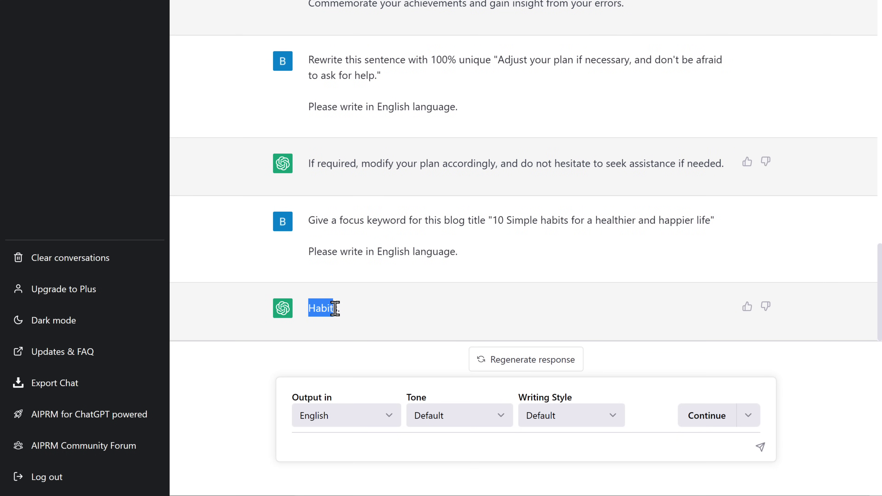
pyautogui.rightClick(337, 309)
pyautogui.click(363, 320)
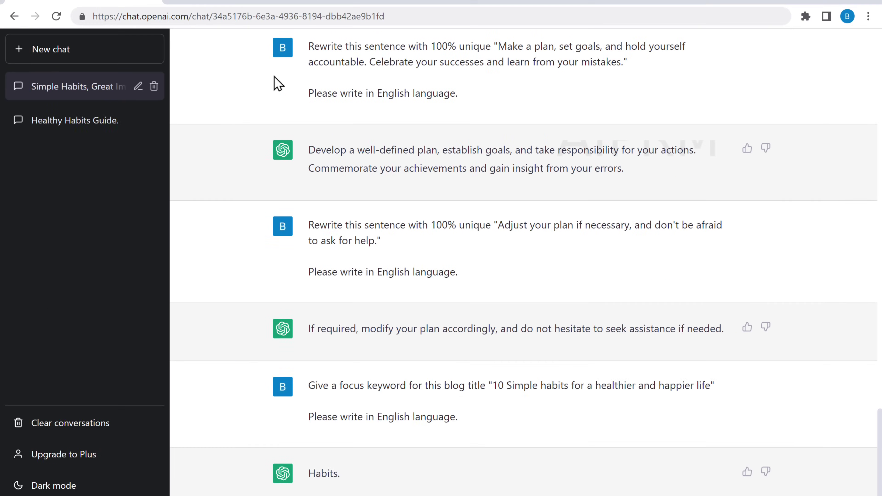
pyautogui.click(240, 18)
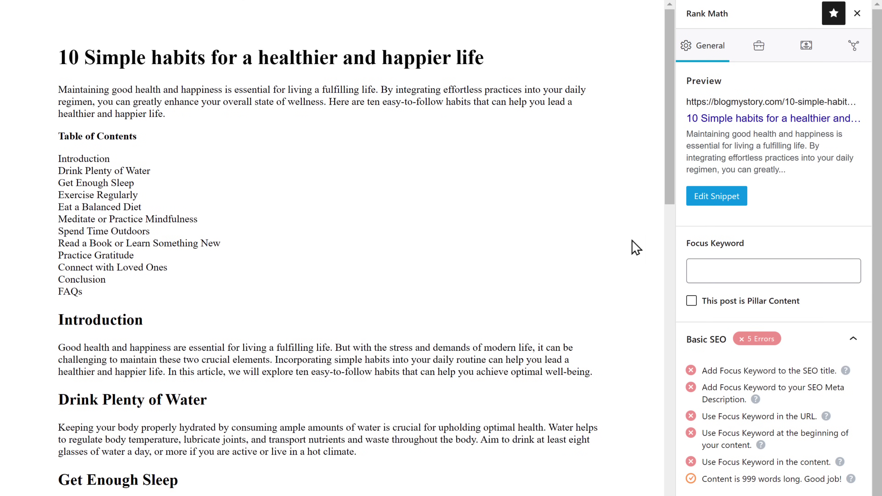
pyautogui.rightClick(693, 371)
pyautogui.click(724, 465)
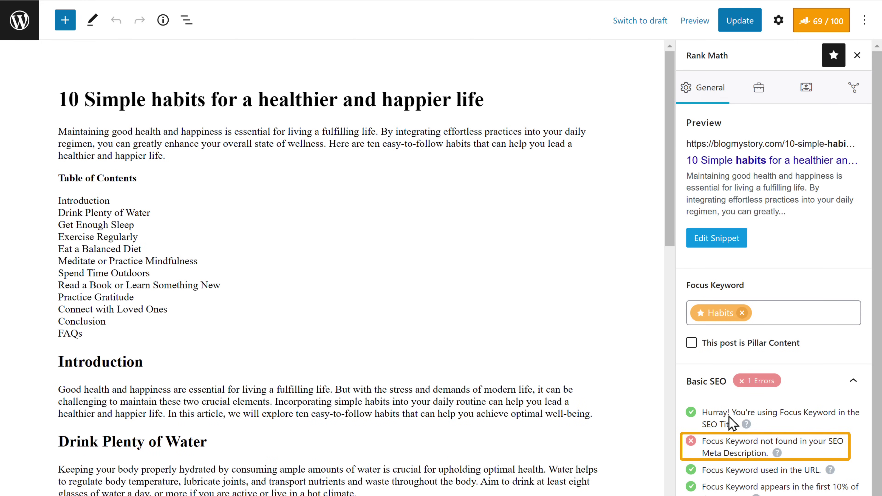
# - Open the post's Rank Math snippet editor and select the Meta-Title & Description prompt in a new ChatGPT chat
pyautogui.click(716, 243)
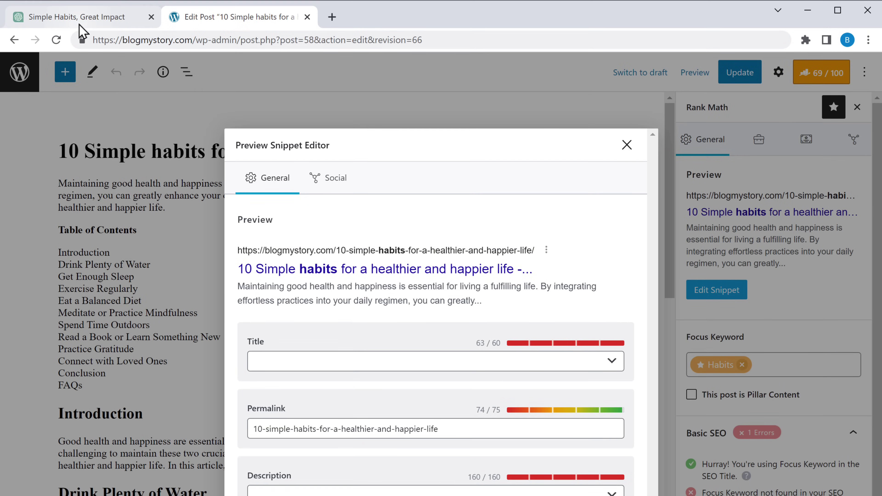
pyautogui.click(78, 23)
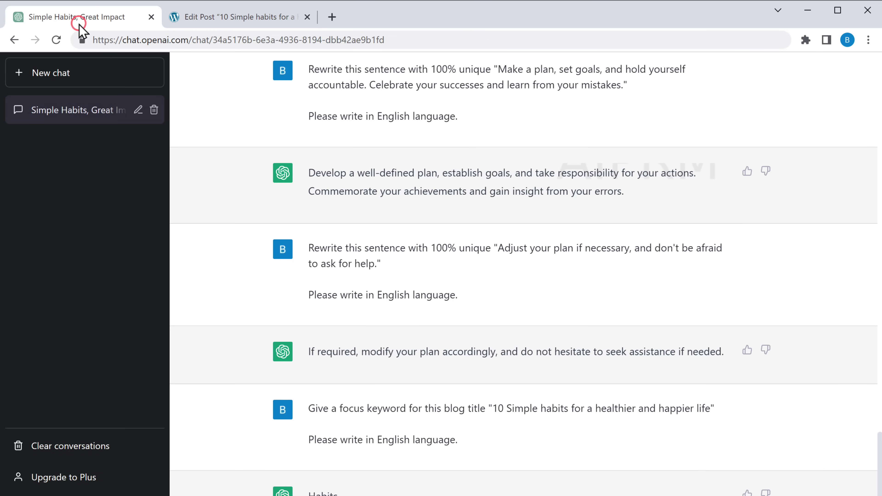
pyautogui.click(41, 78)
pyautogui.scroll(-15, 524, 274)
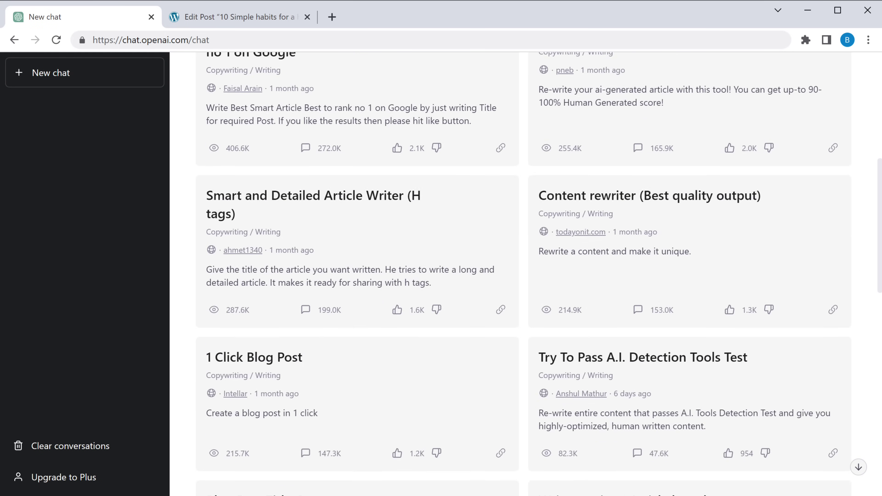
pyautogui.scroll(-1, 862, 242)
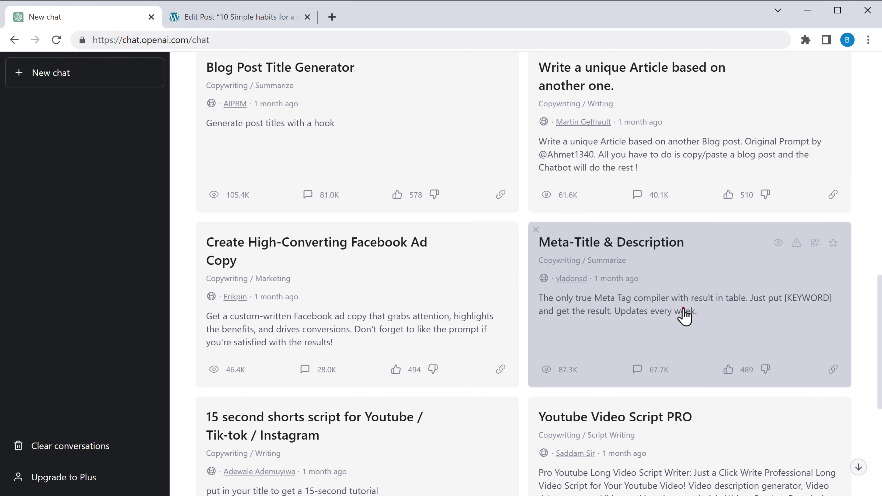
pyautogui.click(683, 309)
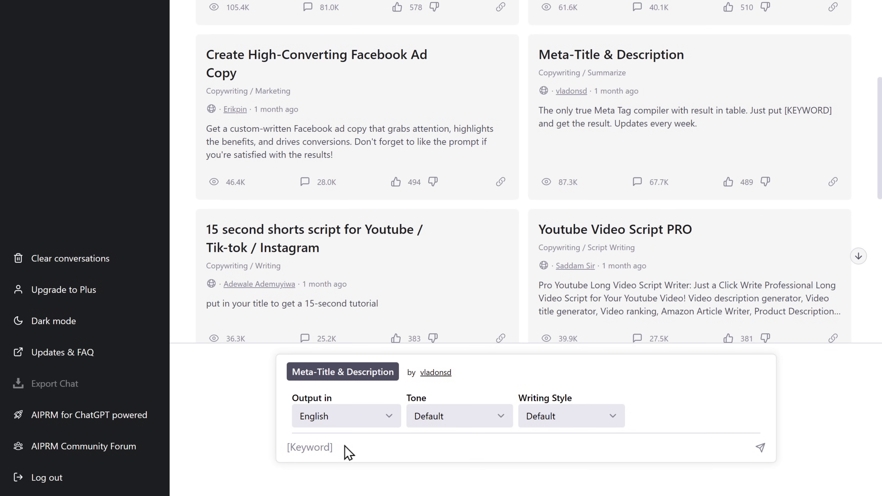
# - Generate a meta title and description for "10 Simple habits for a healthier and happier life"
pyautogui.click(342, 449)
pyautogui.write('10 Simple habits for a healthier and happier life')
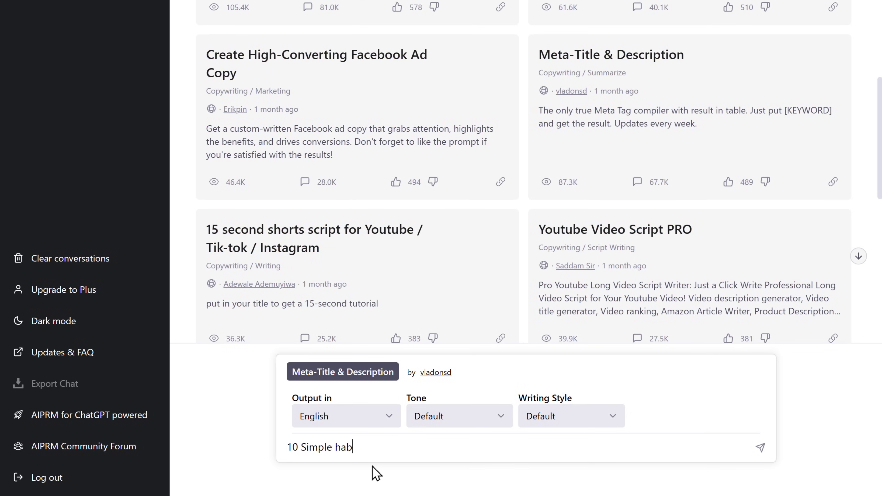
pyautogui.click(760, 448)
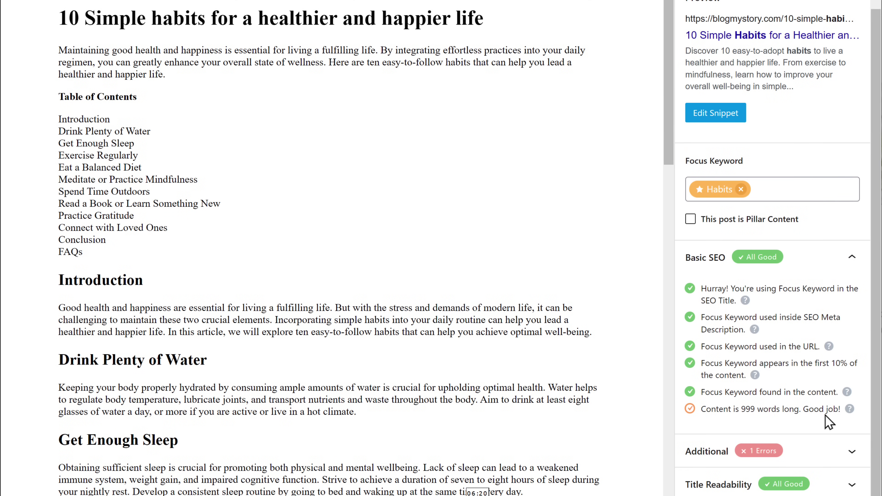
# - Expand the Additional SEO checks, add an Image block under the "Drink Plenty of Water" heading, and upload the Water picture for it
pyautogui.click(851, 451)
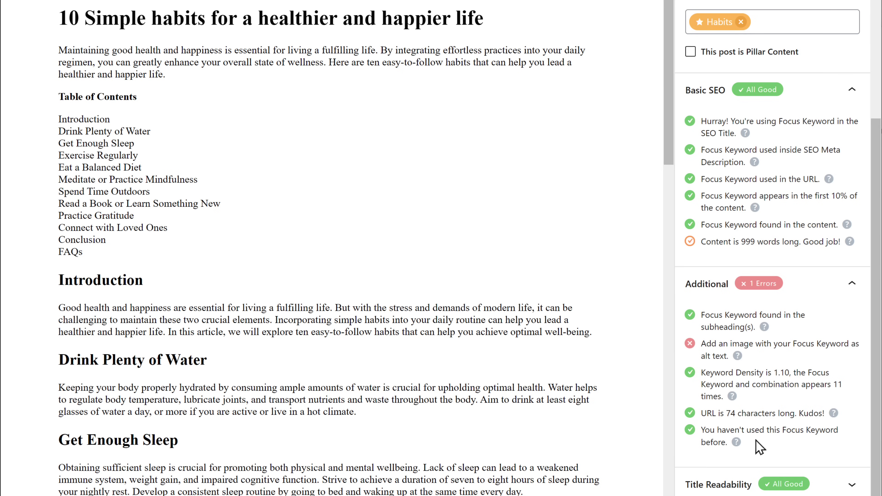
pyautogui.click(332, 374)
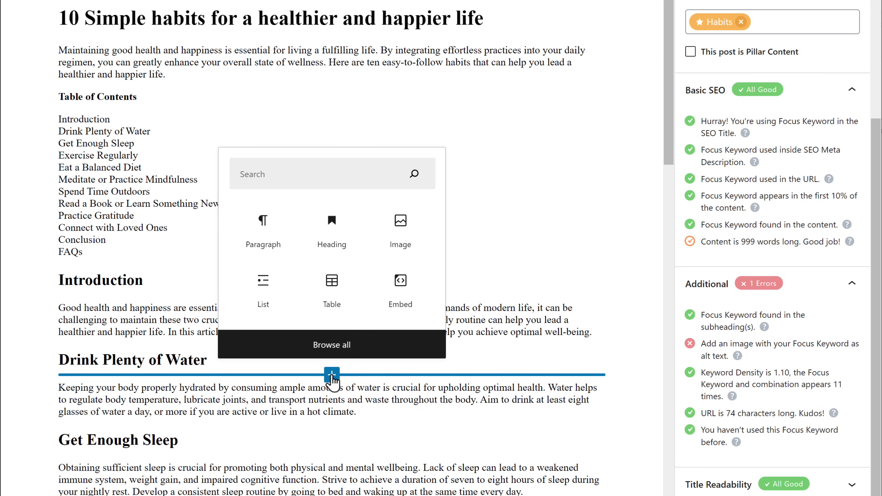
pyautogui.click(398, 247)
pyautogui.scroll(-2, 146, 415)
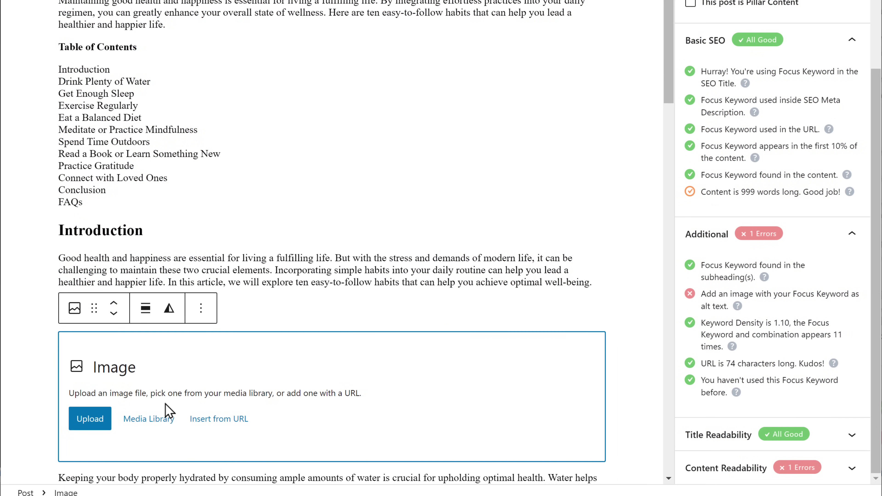
pyautogui.click(148, 418)
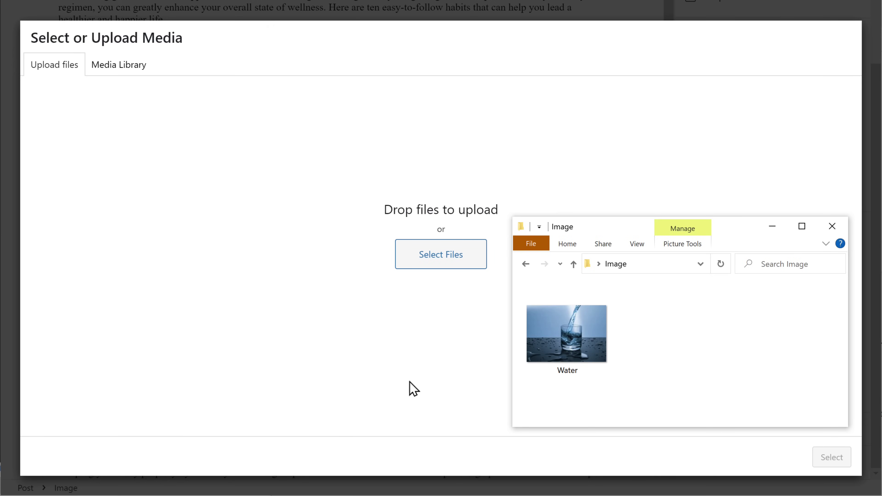
pyautogui.moveTo(566, 333); pyautogui.dragTo(479, 282)
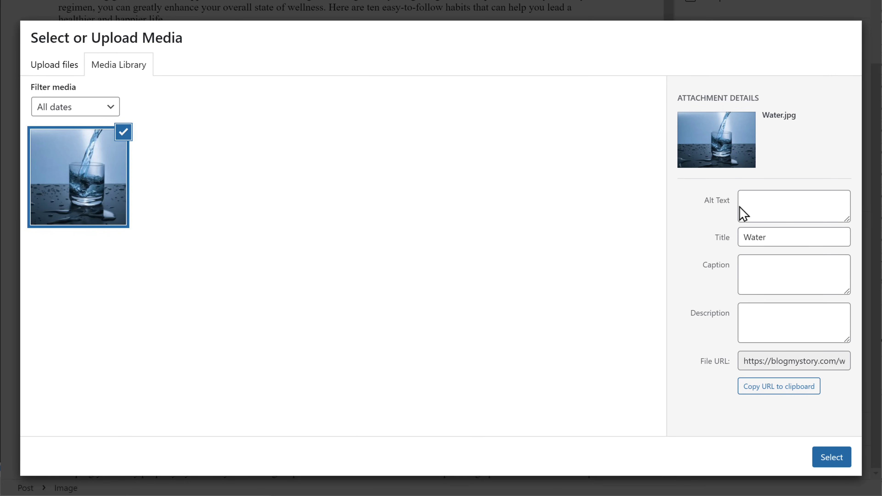
# - Set the Water image's alt text to the focus keyword "Habits" and insert the image into the post
pyautogui.click(746, 205)
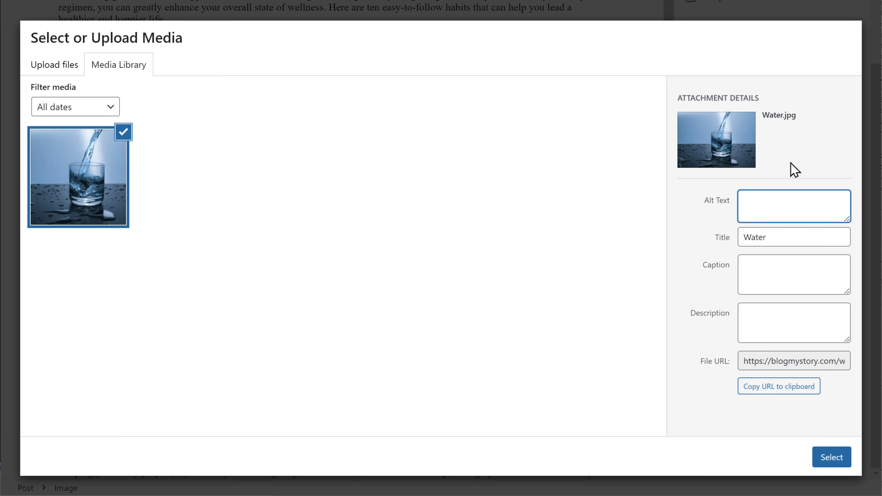
pyautogui.write('Habits')
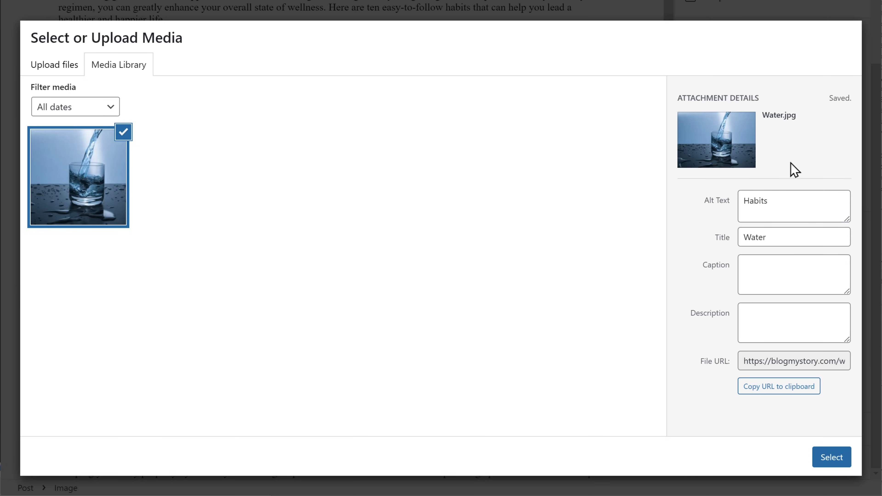
pyautogui.click(833, 458)
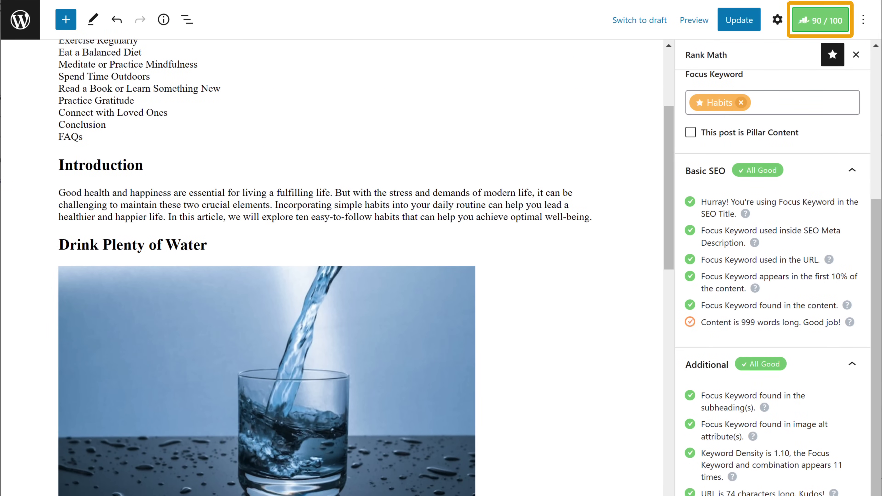
# - Expand the Content Readability checks and add the "Table of Contents by Rank Math" block to the post
pyautogui.scroll(-20, 333, 243)
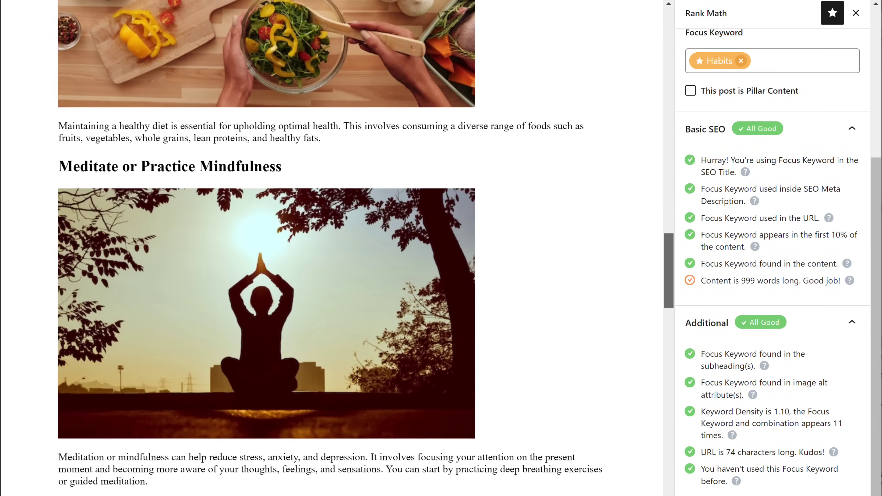
pyautogui.scroll(-15, 632, 363)
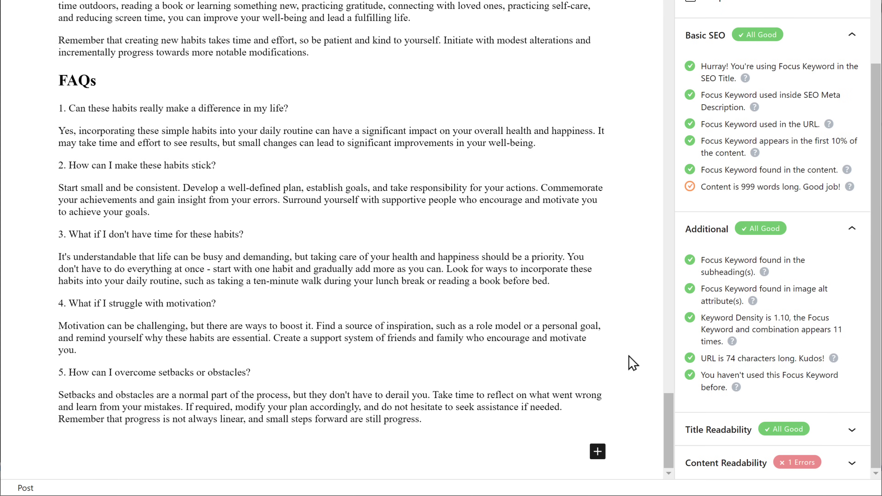
pyautogui.click(852, 464)
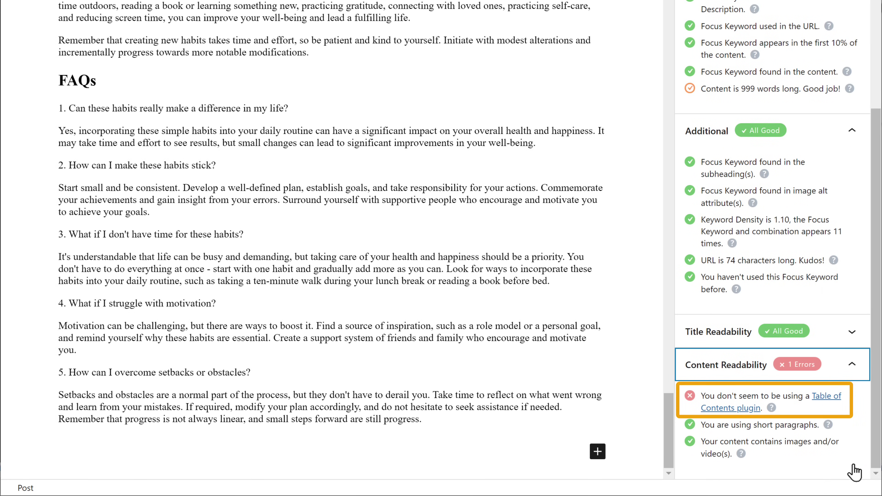
pyautogui.click(66, 21)
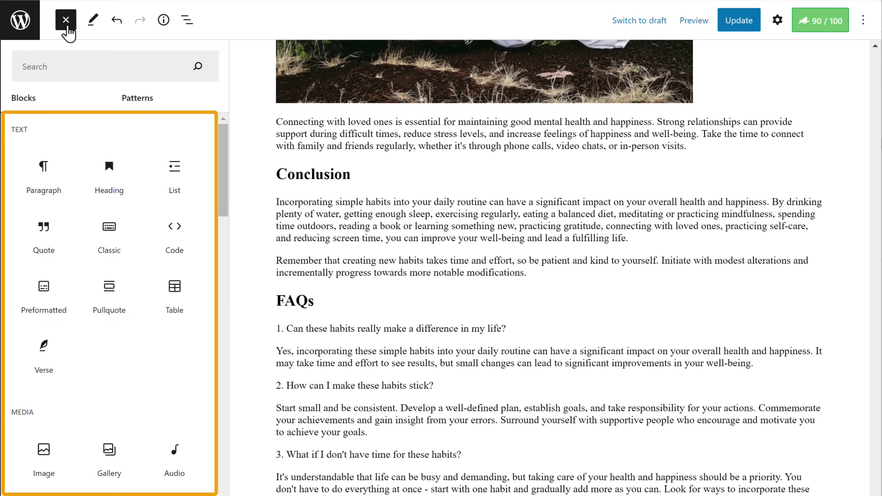
pyautogui.click(54, 66)
pyautogui.write('Table of Contents')
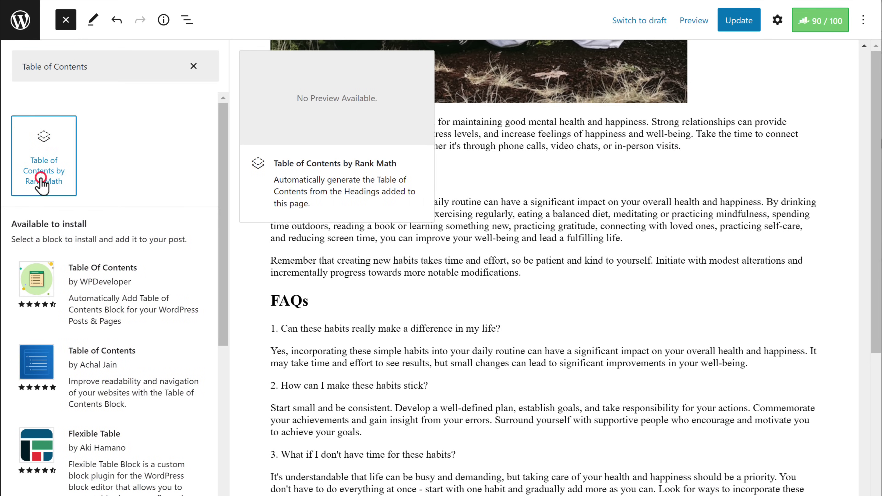
pyautogui.click(44, 166)
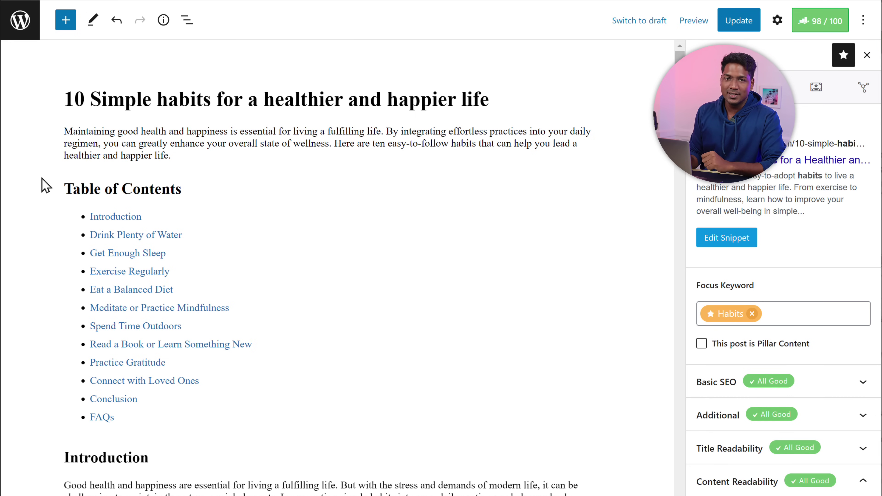
# - Update the post and preview it in a new tab, looking through the article down to the FAQs
pyautogui.click(736, 23)
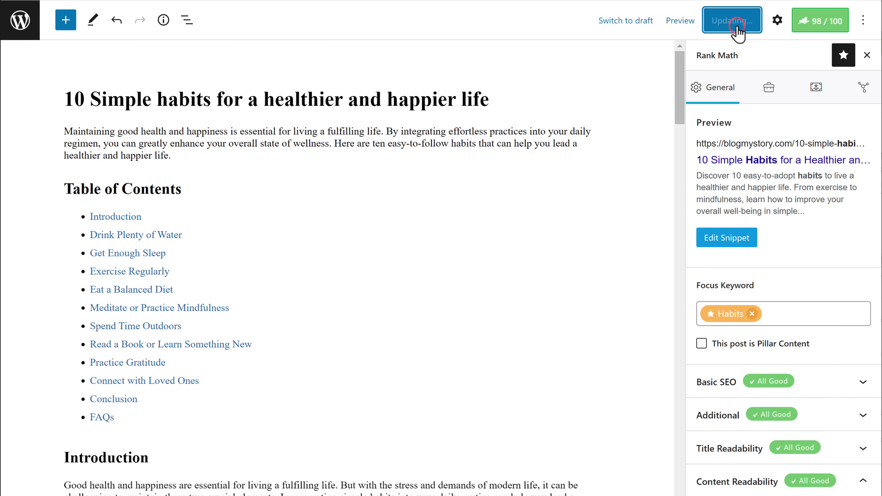
pyautogui.click(694, 22)
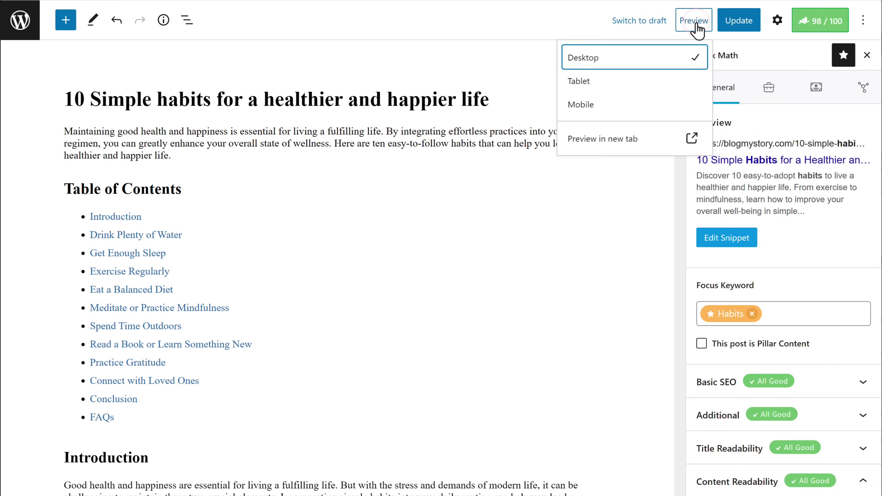
pyautogui.click(599, 139)
pyautogui.scroll(-20, 600, 148)
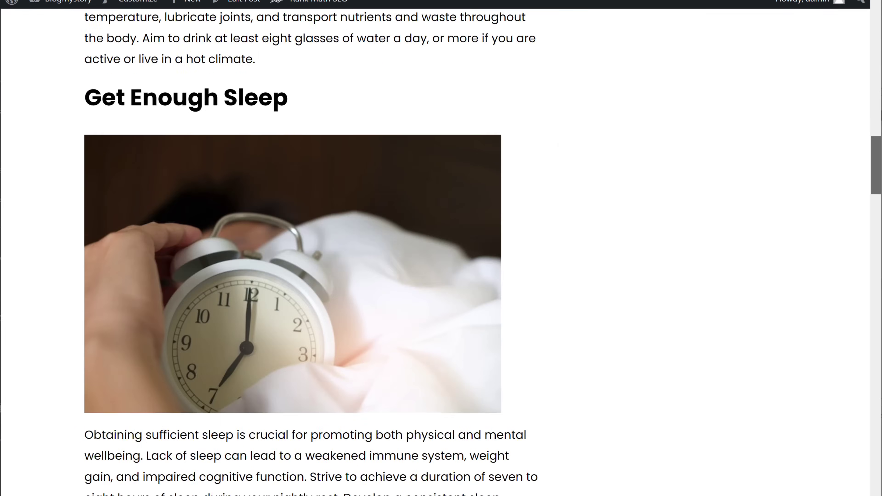
pyautogui.scroll(-20, 600, 147)
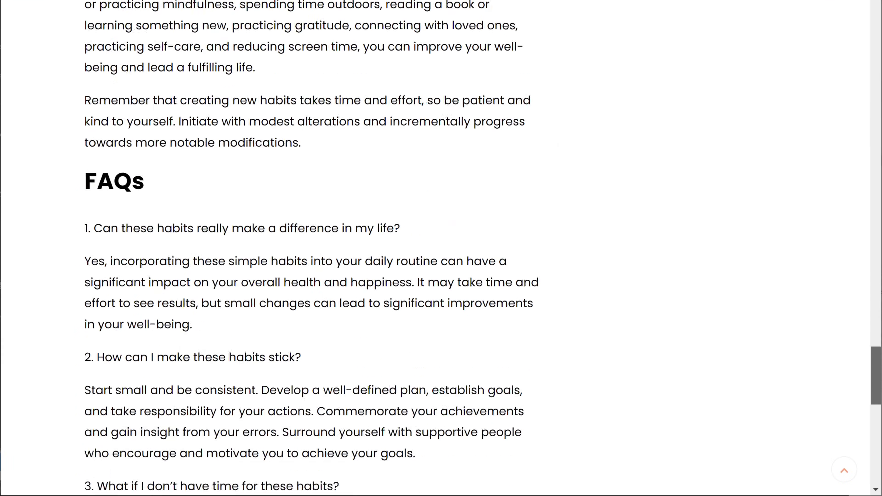